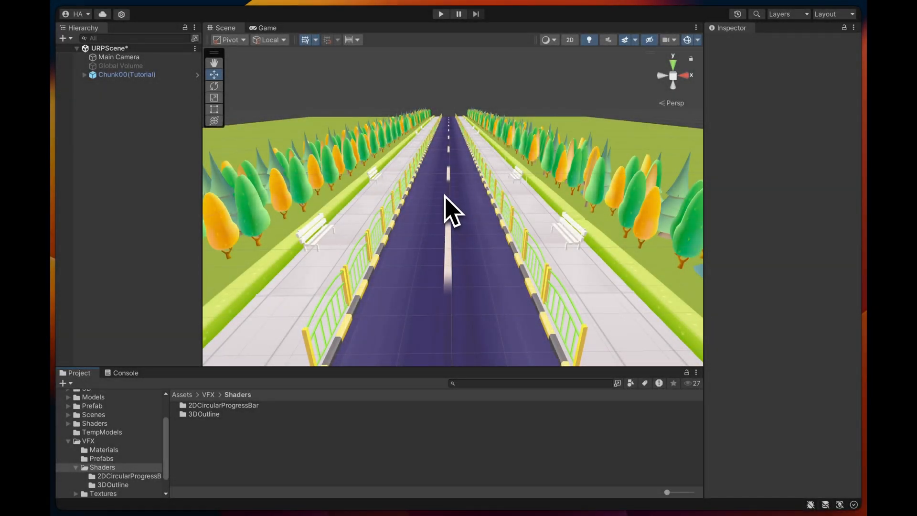
# - Create a new folder named WorldCurve inside Assets/VFX/Shaders
pyautogui.rightClick(225, 441)
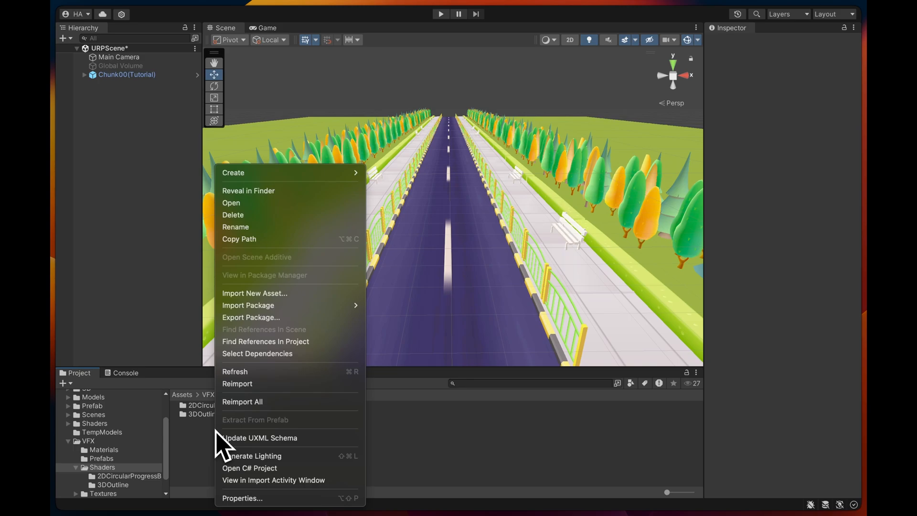
pyautogui.moveTo(293, 172)
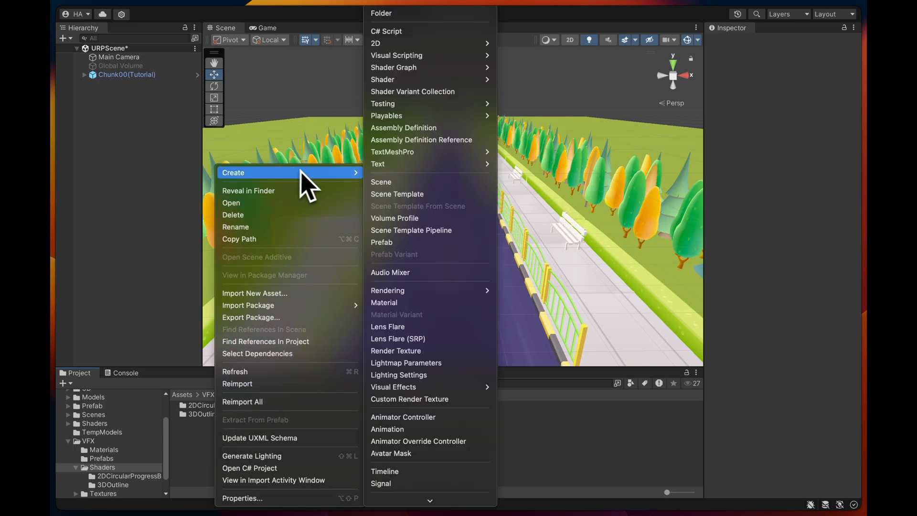
pyautogui.click(428, 13)
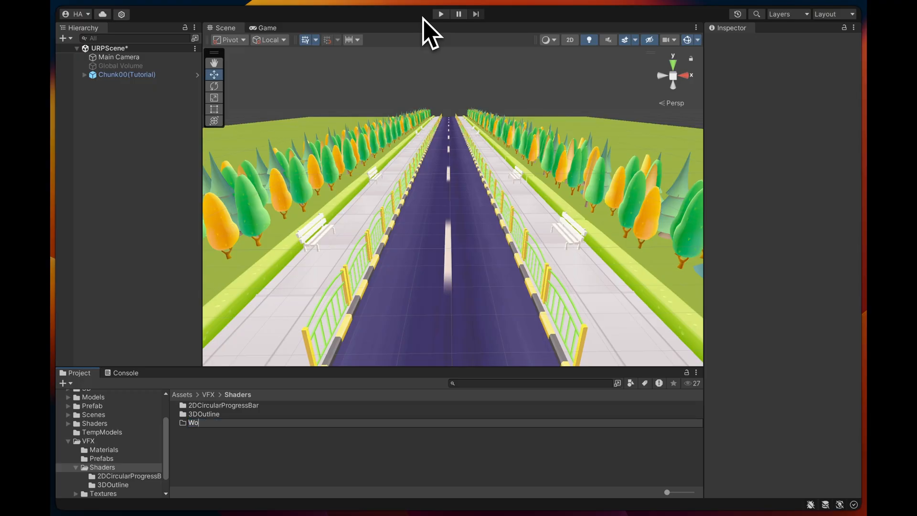
pyautogui.write('Wolr')
pyautogui.press('BackSpace')
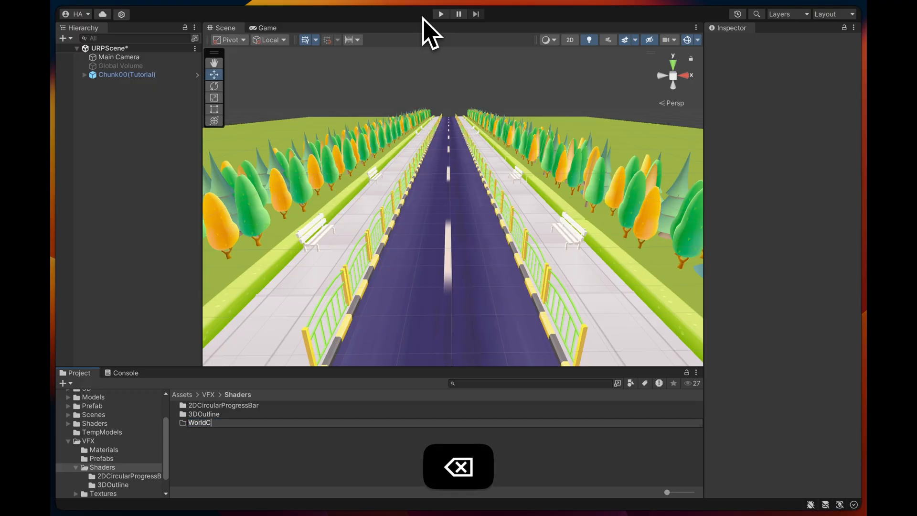
pyautogui.press('Return')
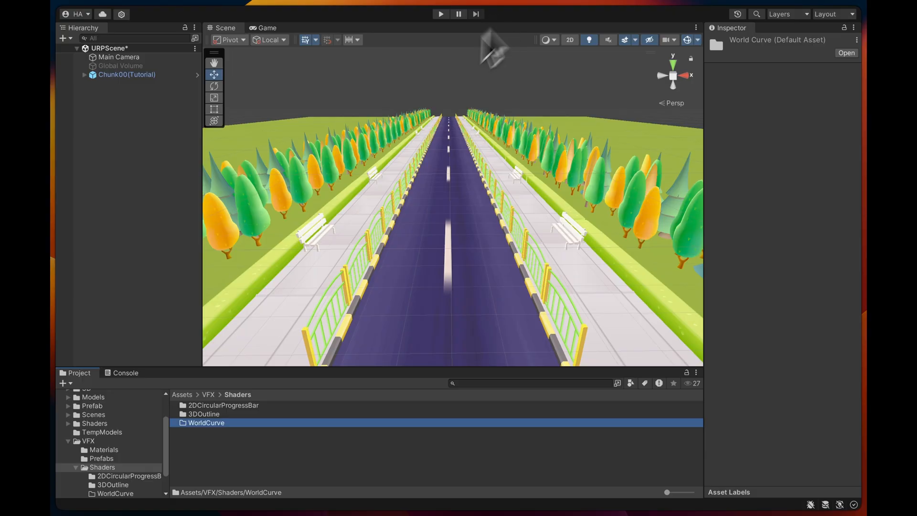
# - Create a URP unlit shader graph named WorldCurveShader inside the WorldCurve folder
pyautogui.doubleClick(216, 423)
pyautogui.rightClick(245, 439)
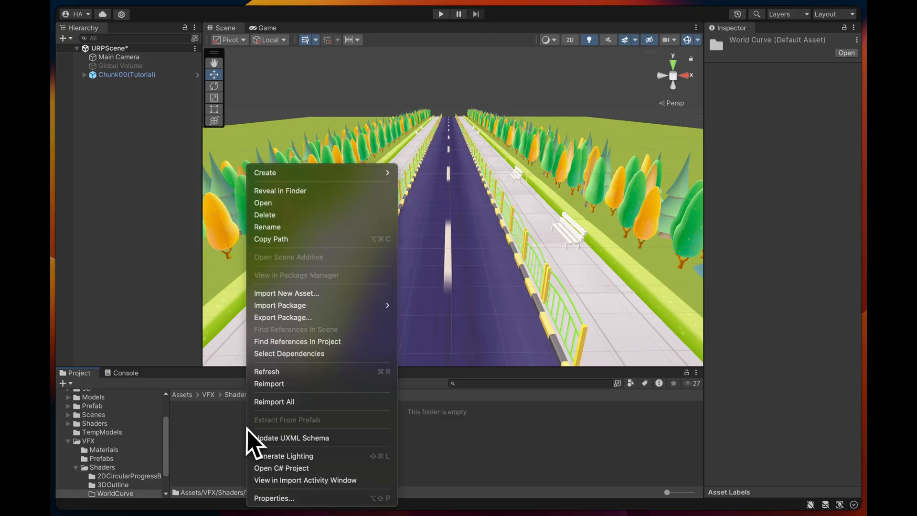
pyautogui.moveTo(335, 175)
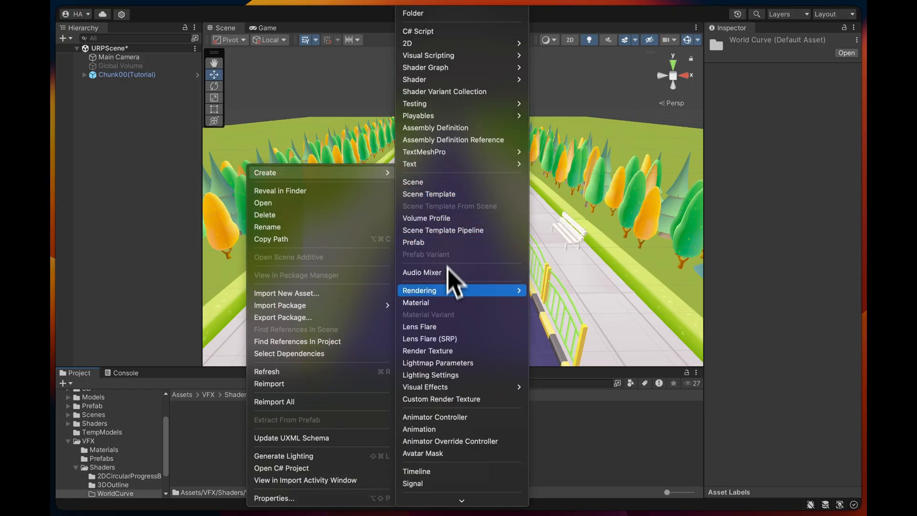
pyautogui.moveTo(463, 69)
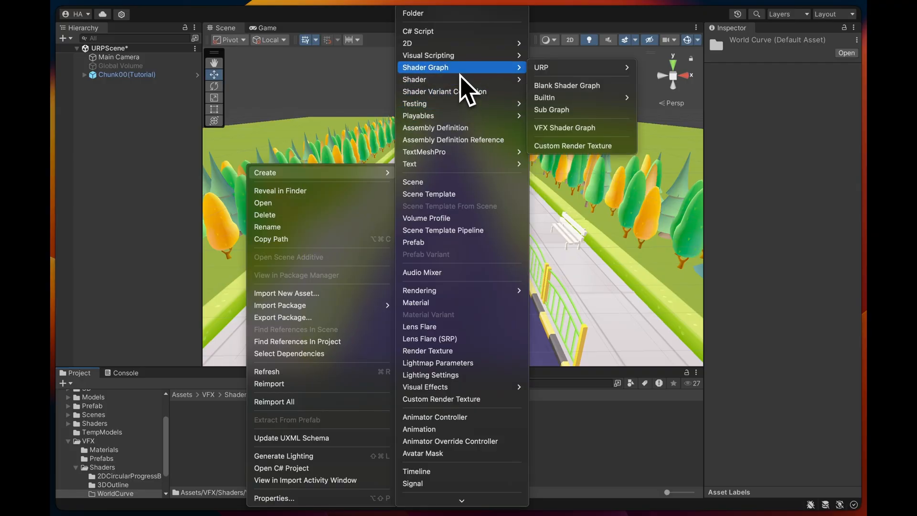
pyautogui.moveTo(565, 72)
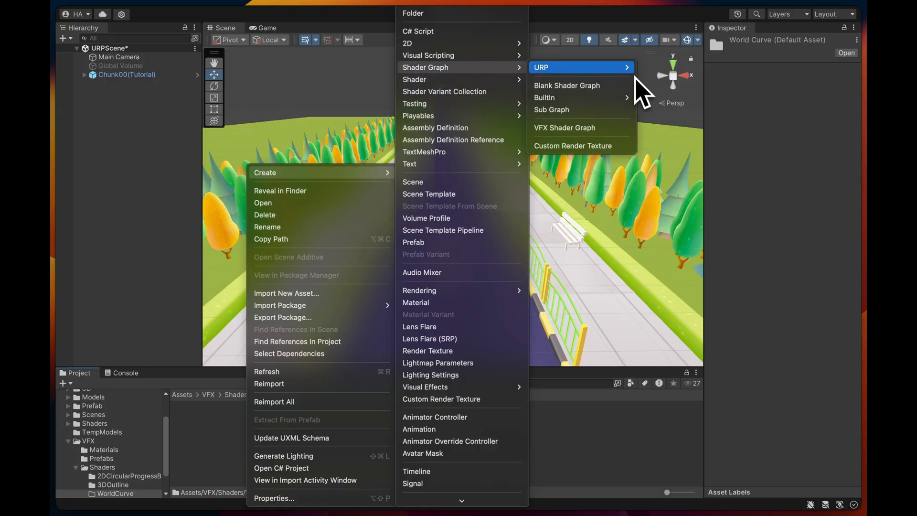
pyautogui.click(683, 81)
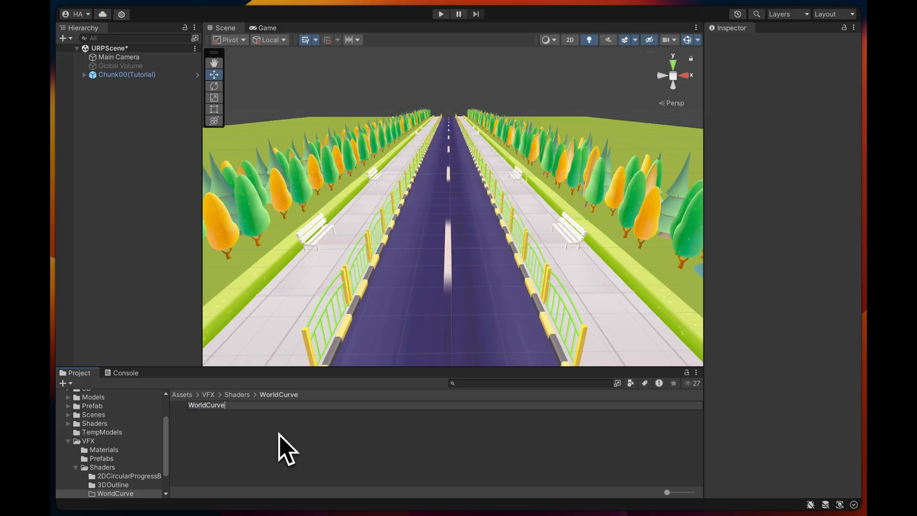
pyautogui.press('Return')
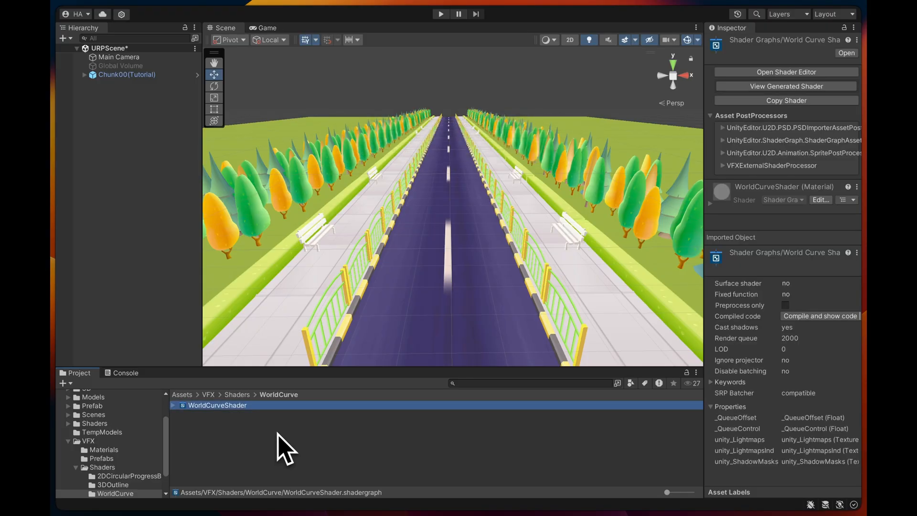
# - Create a material from WorldCurveShader and name it M_WorldCurve
pyautogui.rightClick(242, 409)
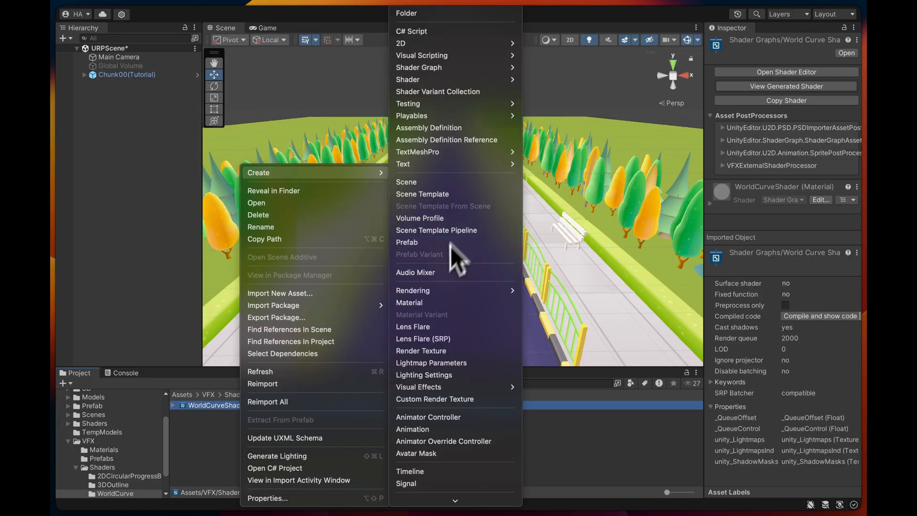
pyautogui.click(428, 302)
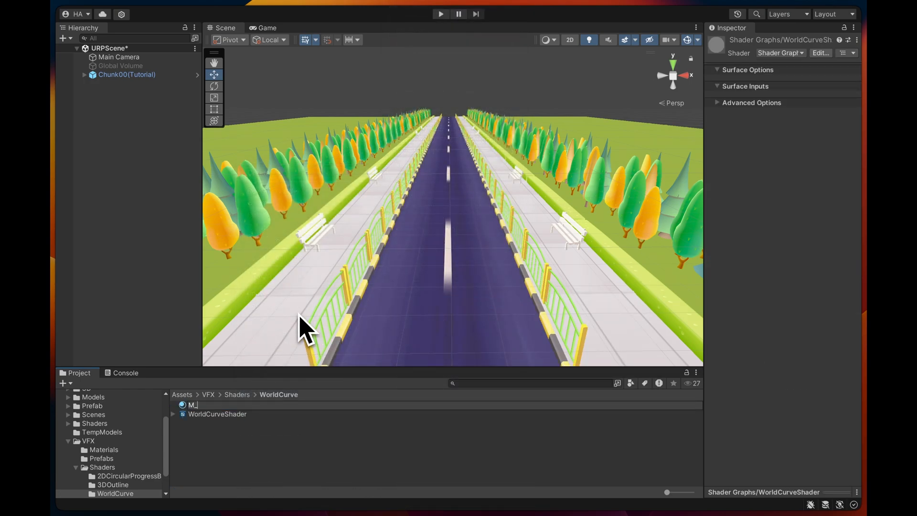
pyautogui.write('M_WorldCurve')
pyautogui.press('Return')
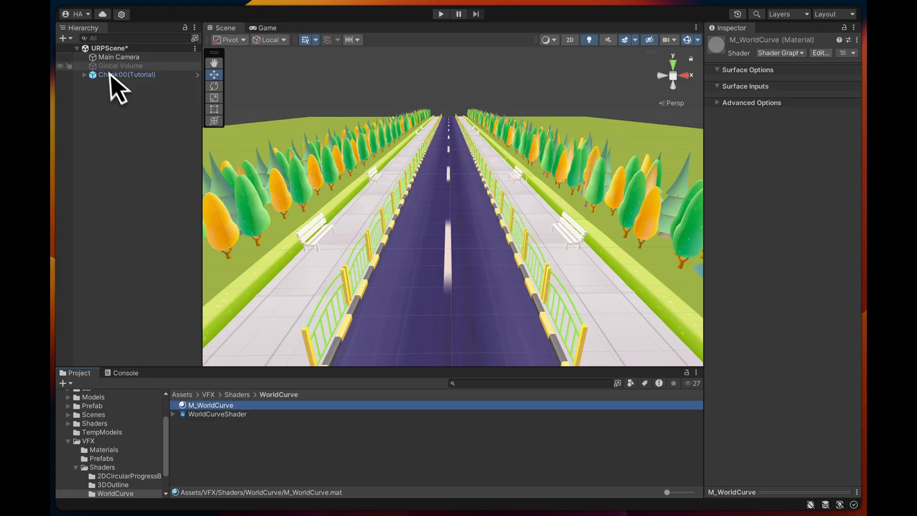
# - Assign the M_WorldCurve material to all the chunk meshes and road pieces under Chunk00(Tutorial)
pyautogui.click(85, 75)
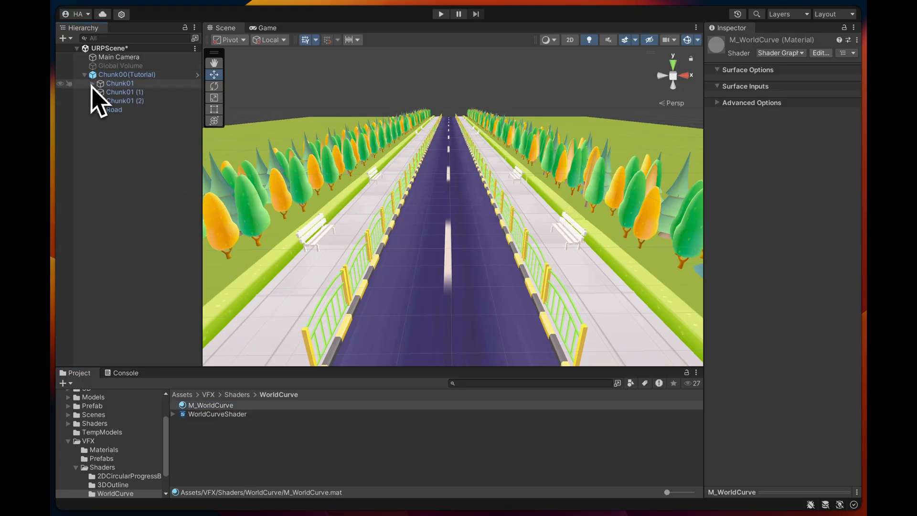
pyautogui.click(92, 83)
pyautogui.click(125, 92)
pyautogui.scroll(-15, 138, 110)
pyautogui.keyDown('shift'); pyautogui.click(152, 291); pyautogui.keyUp('shift')
pyautogui.keyDown('super'); pyautogui.click(155, 318); pyautogui.keyUp('super')
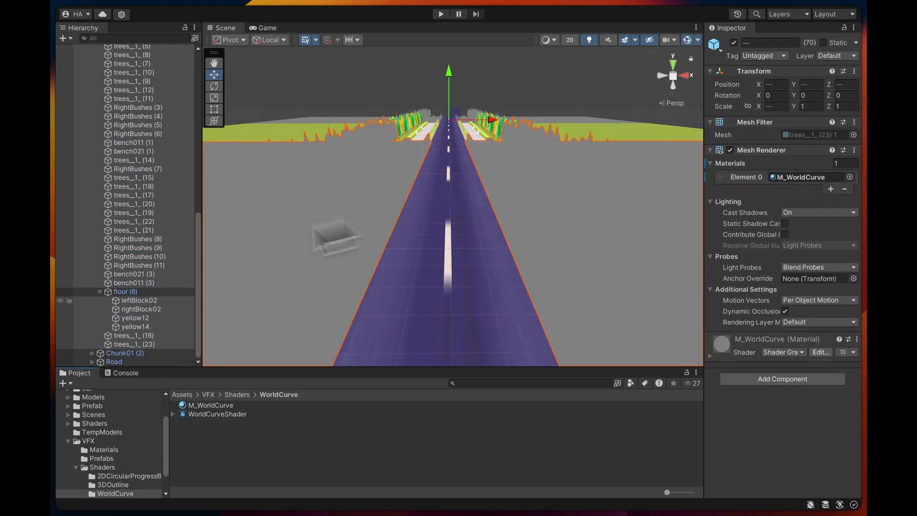
pyautogui.keyDown('shift'); pyautogui.click(138, 353); pyautogui.keyUp('shift')
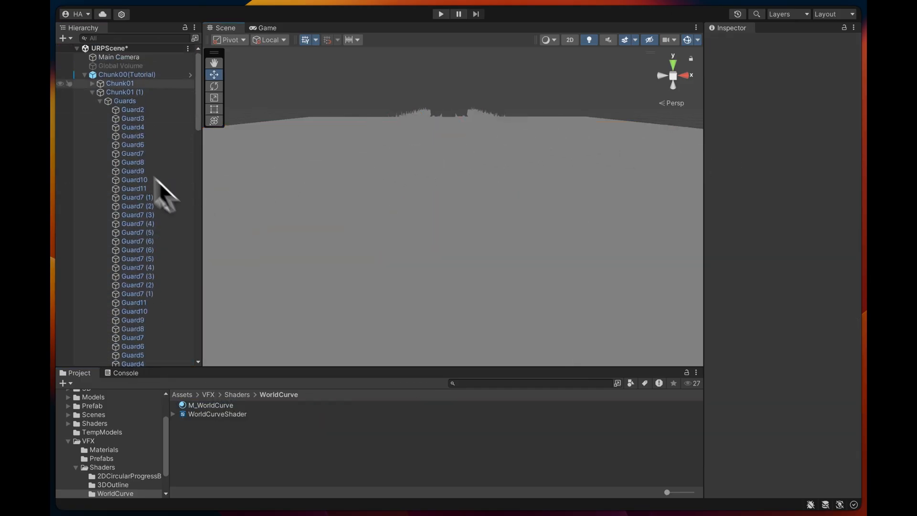
pyautogui.click(84, 75)
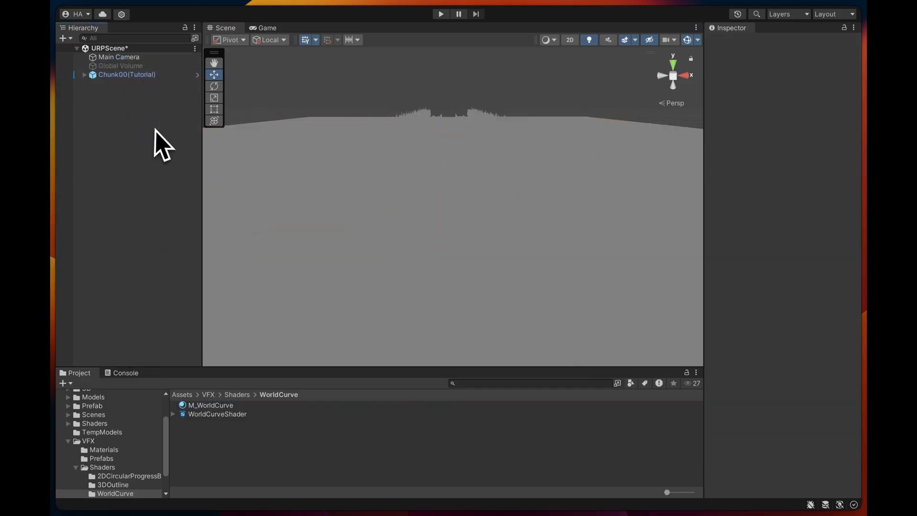
# - Open WorldCurveShader for editing in a maximized graph window and shrink the main preview into the corner
pyautogui.doubleClick(237, 415)
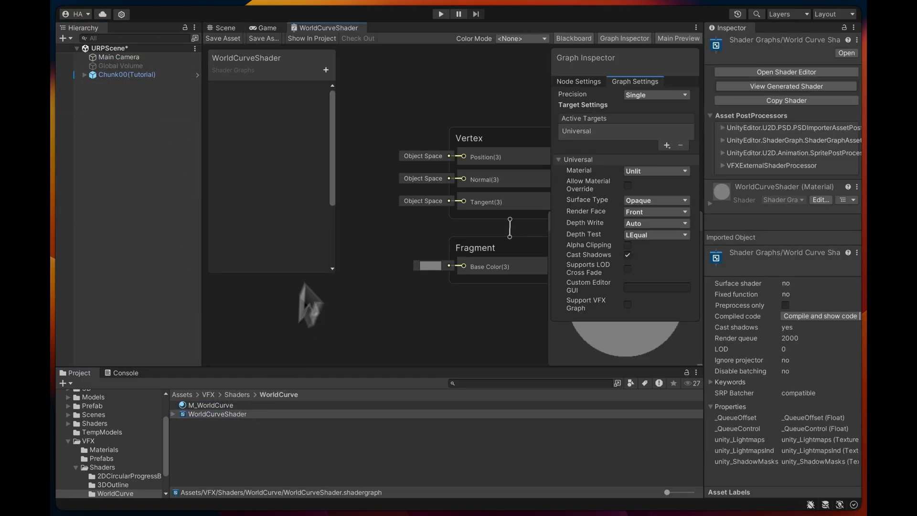
pyautogui.hotkey('shift', 'space')
pyautogui.moveTo(258, 352); pyautogui.dragTo(481, 359, button='middle')
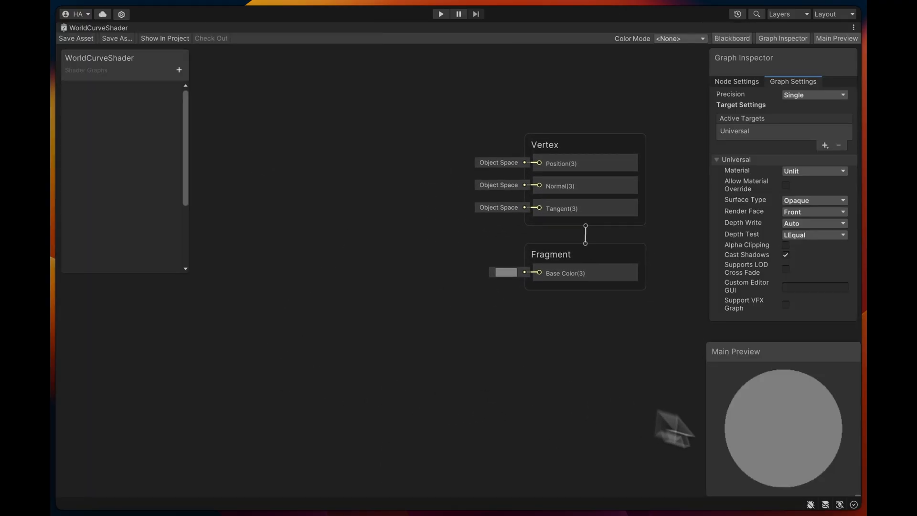
pyautogui.moveTo(855, 495); pyautogui.dragTo(776, 415)
pyautogui.moveTo(745, 356); pyautogui.dragTo(828, 434)
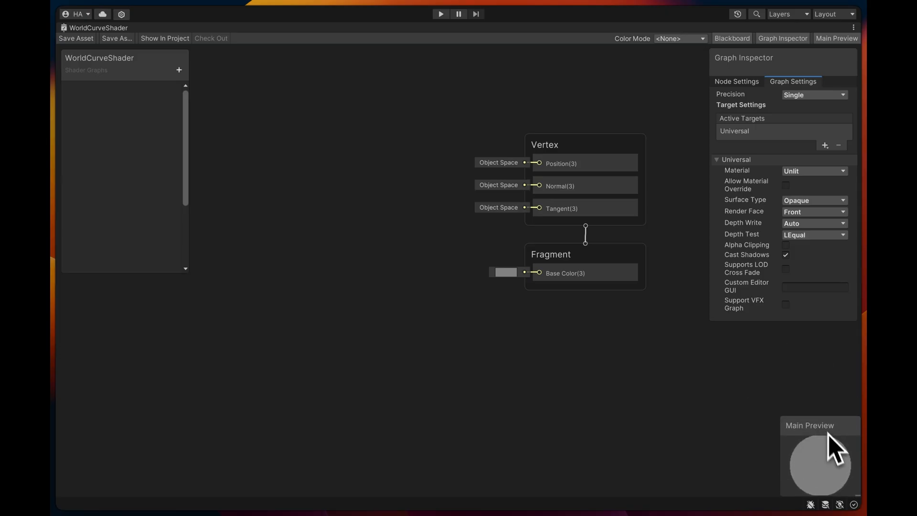
# - Set the shader graph's surface type to Transparent, keeping the Unlit material
pyautogui.click(795, 173)
pyautogui.click(798, 175)
pyautogui.click(799, 201)
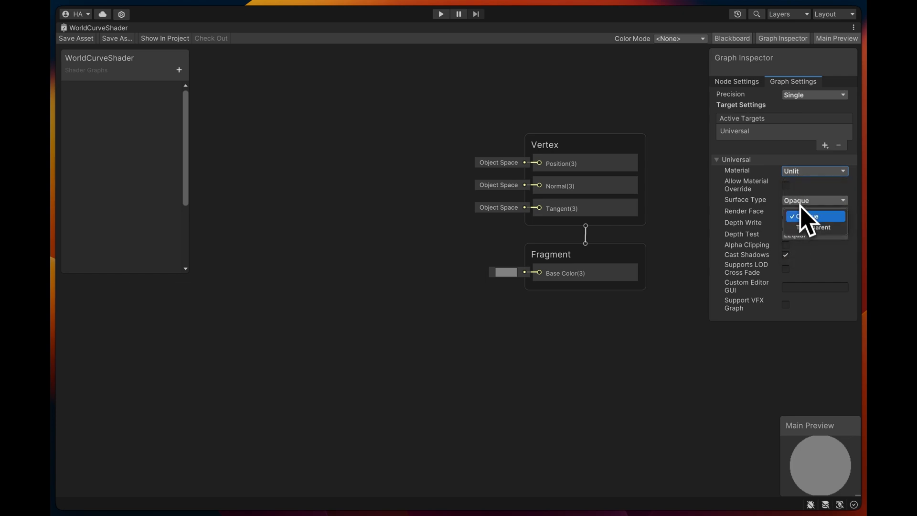
pyautogui.click(805, 224)
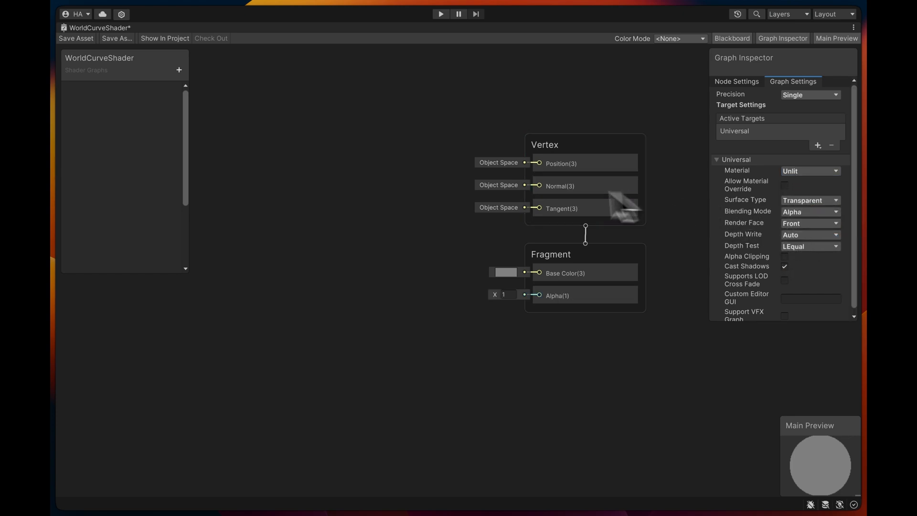
# - Add a Texture 2D property named MainTex to the shader graph
pyautogui.moveTo(430, 221)
pyautogui.mouseDown(button='middle')
pyautogui.moveTo(414, 227)
pyautogui.moveTo(434, 236)
pyautogui.mouseUp(button='middle')
pyautogui.moveTo(369, 222); pyautogui.dragTo(420, 233, button='middle')
pyautogui.scroll(-3, 420, 233)
pyautogui.moveTo(355, 253); pyautogui.dragTo(480, 268, button='middle')
pyautogui.moveTo(343, 221); pyautogui.dragTo(554, 258, button='middle')
pyautogui.click(509, 246)
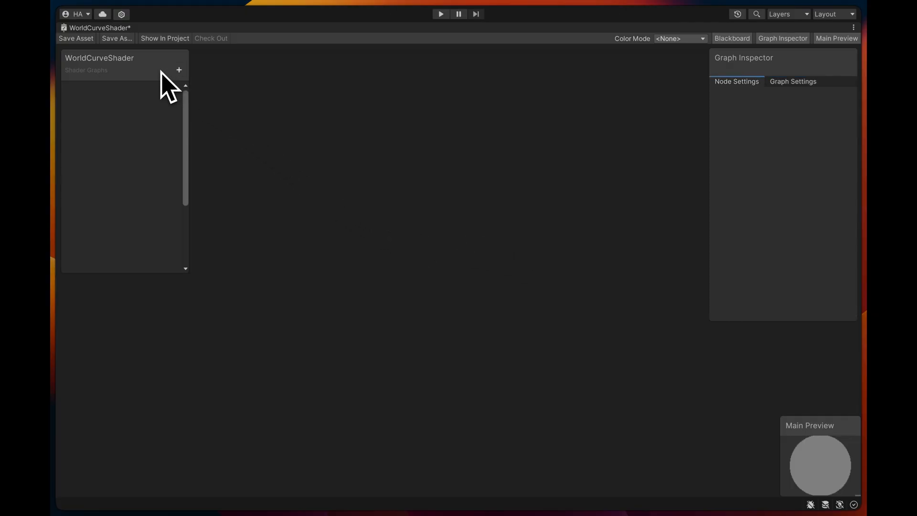
pyautogui.click(179, 70)
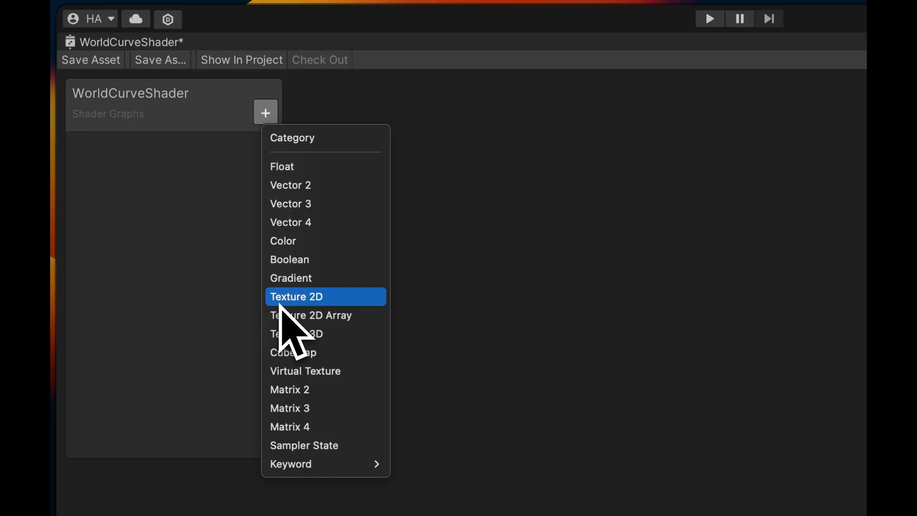
pyautogui.click(279, 301)
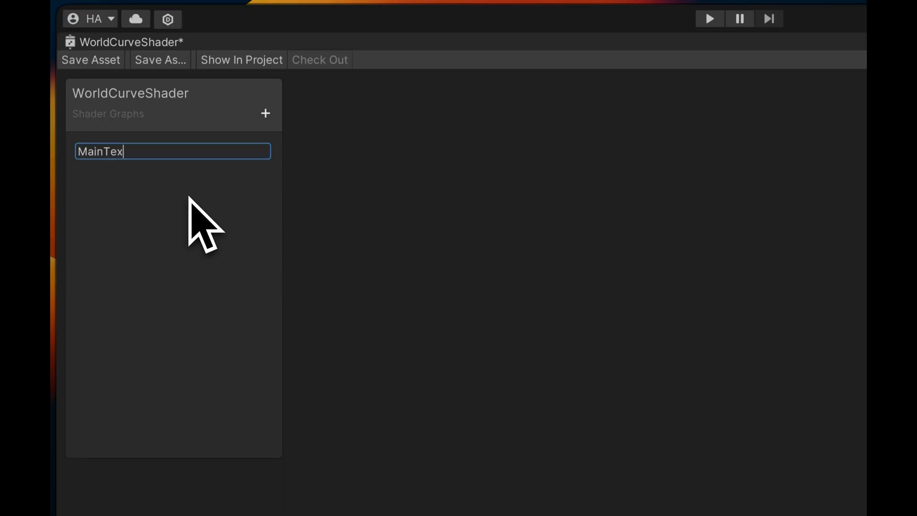
pyautogui.write('MainTex')
pyautogui.press('Return')
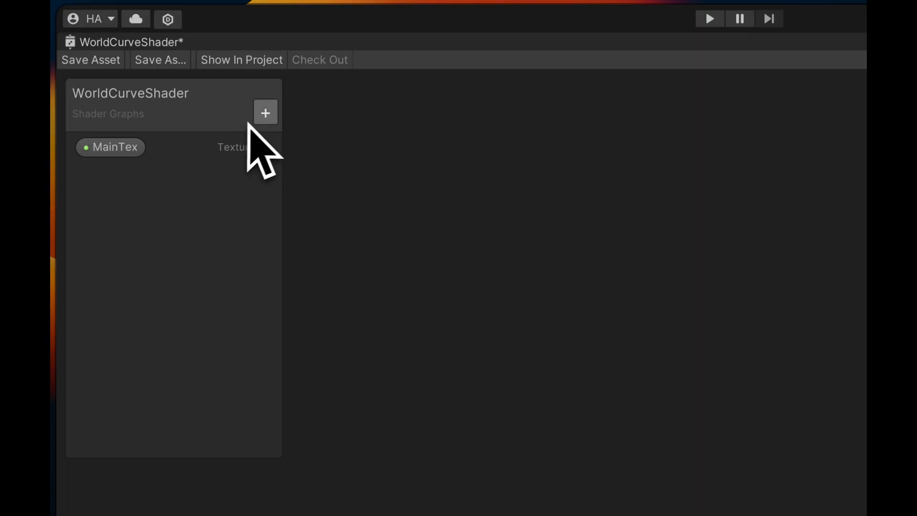
# - Add two Float properties named X Axis and Y Axis to the shader graph
pyautogui.click(262, 116)
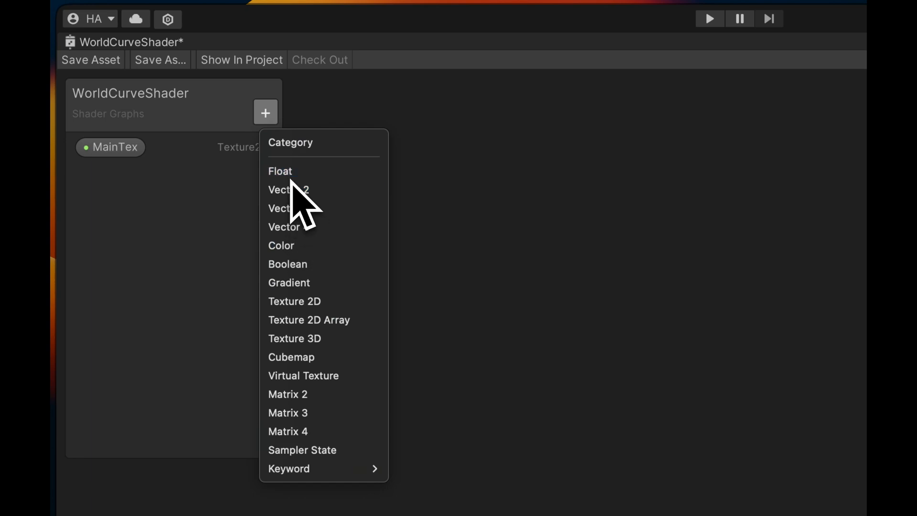
pyautogui.click(291, 176)
pyautogui.write('X Axis')
pyautogui.press('Return')
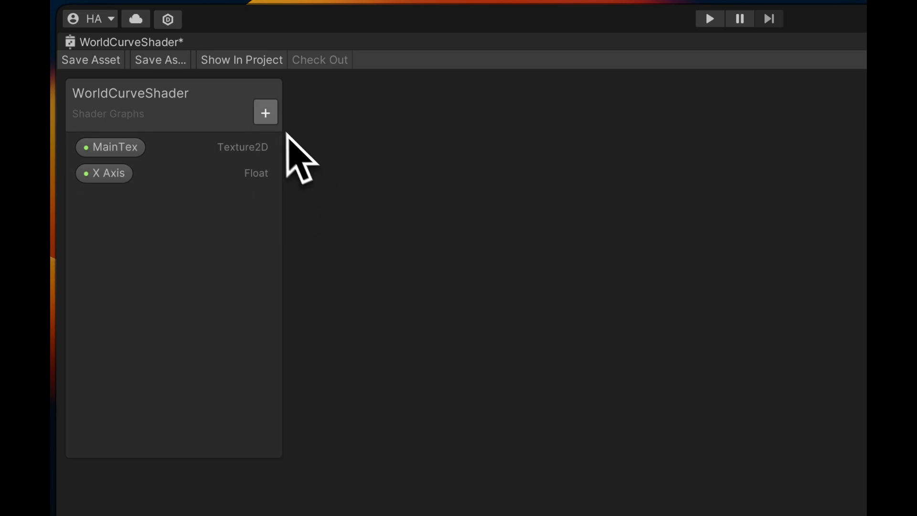
pyautogui.click(275, 122)
pyautogui.click(311, 180)
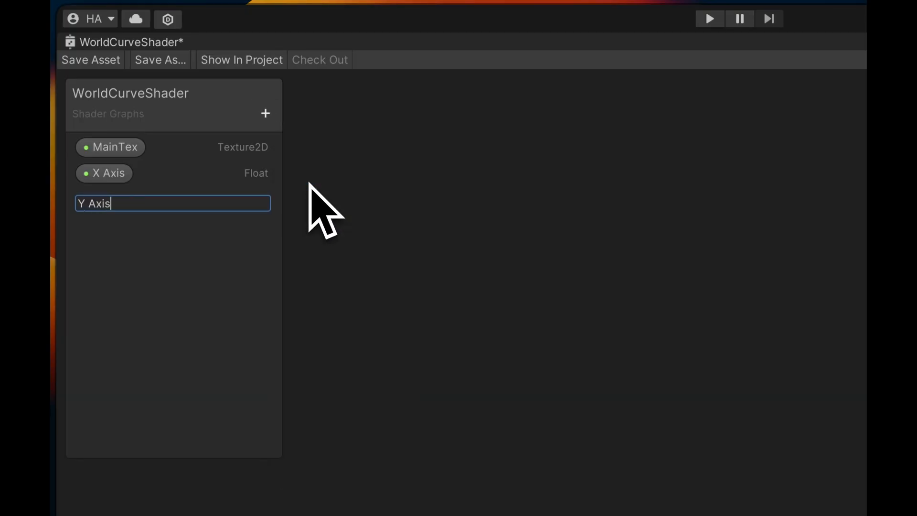
pyautogui.press('Return')
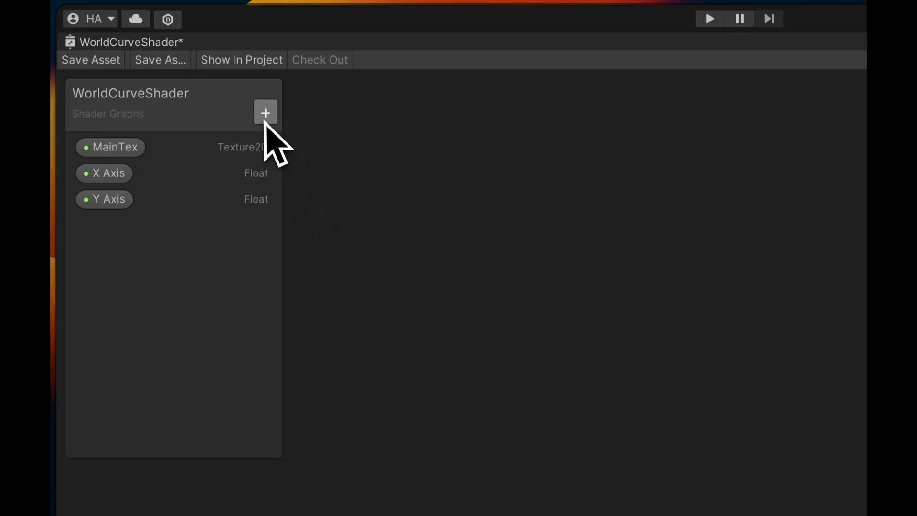
# - Add a Float property named Power to the shader graph
pyautogui.click(265, 117)
pyautogui.click(307, 181)
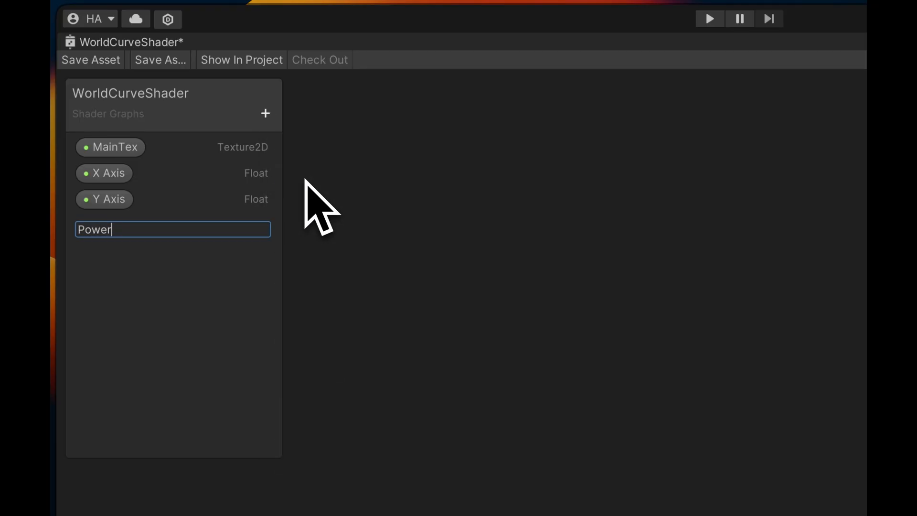
pyautogui.press('Return')
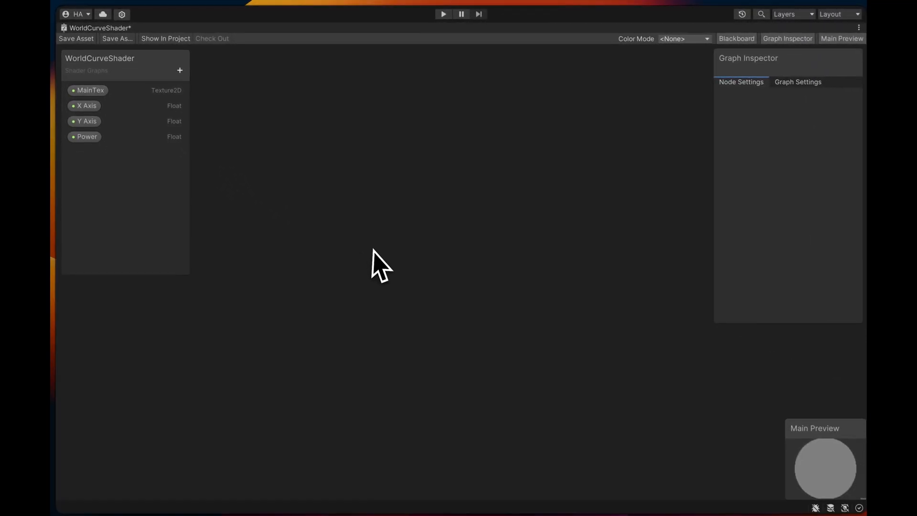
# - Add a Position node to the empty graph area and place it beside the property list
pyautogui.press('space')
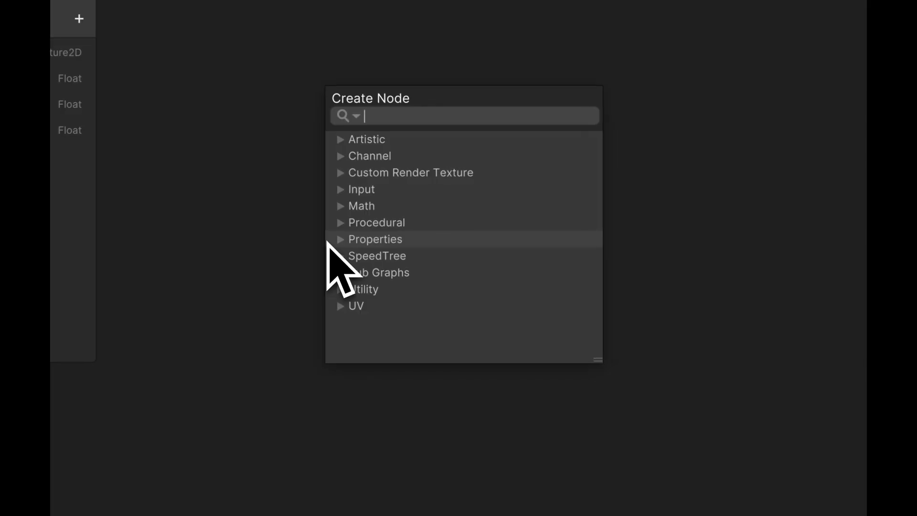
pyautogui.write('posi')
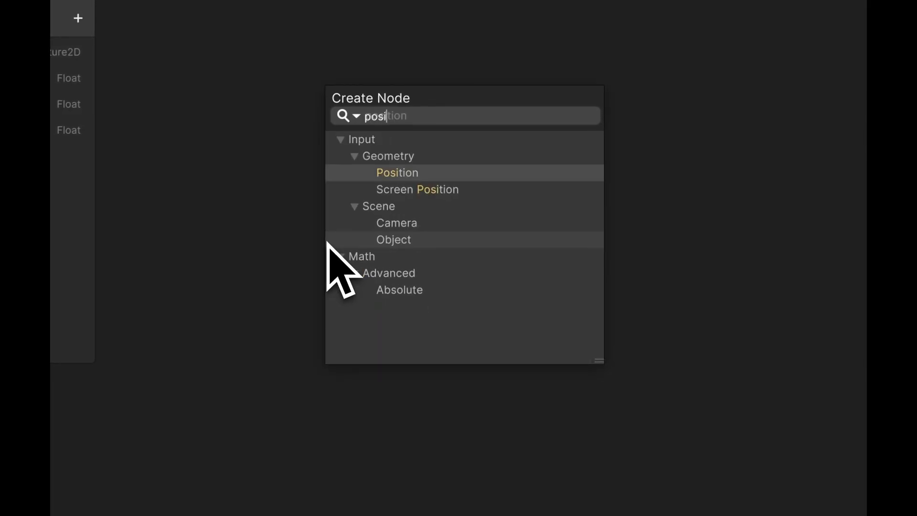
pyautogui.press('Return')
pyautogui.moveTo(360, 280); pyautogui.dragTo(292, 192)
pyautogui.moveTo(540, 385); pyautogui.dragTo(497, 332, button='middle')
pyautogui.scroll(2, 458, 279)
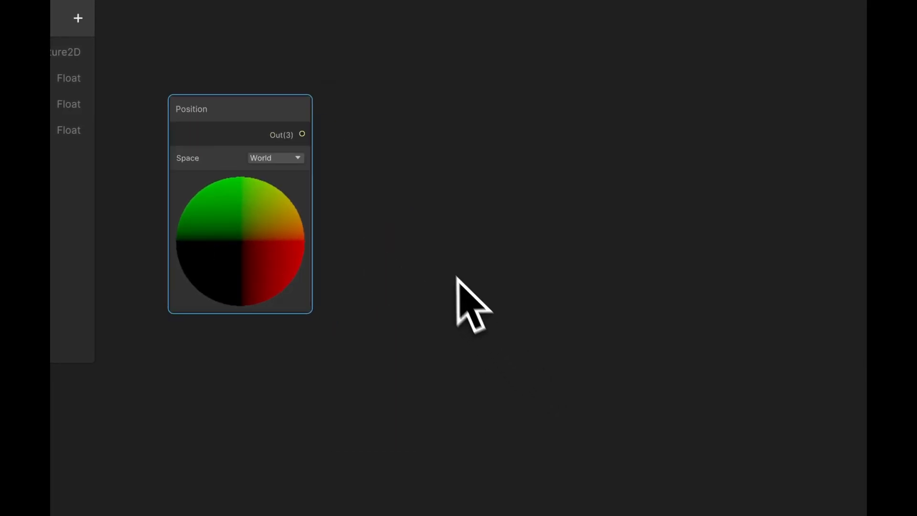
# - Add a Multiply node fed by the Position output, place it beside the Position node and collapse its preview
pyautogui.moveTo(449, 262); pyautogui.dragTo(510, 293, button='middle')
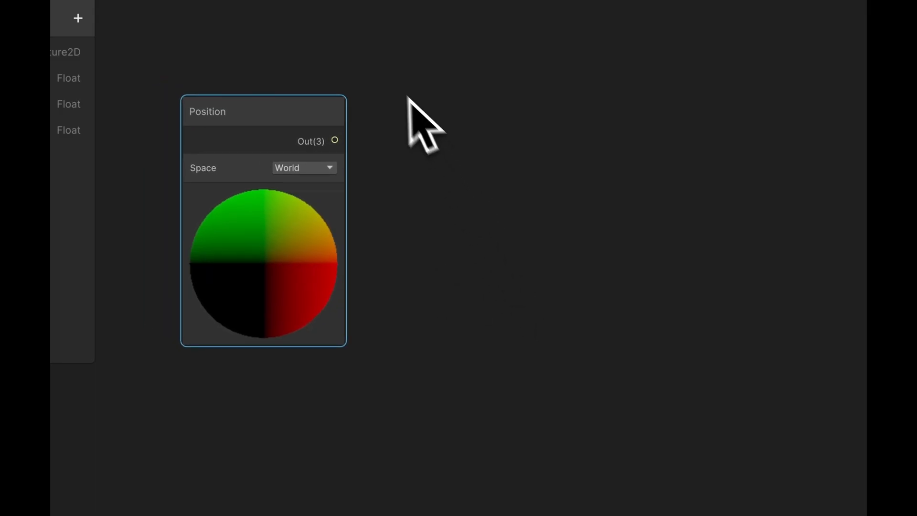
pyautogui.moveTo(335, 140); pyautogui.dragTo(537, 293)
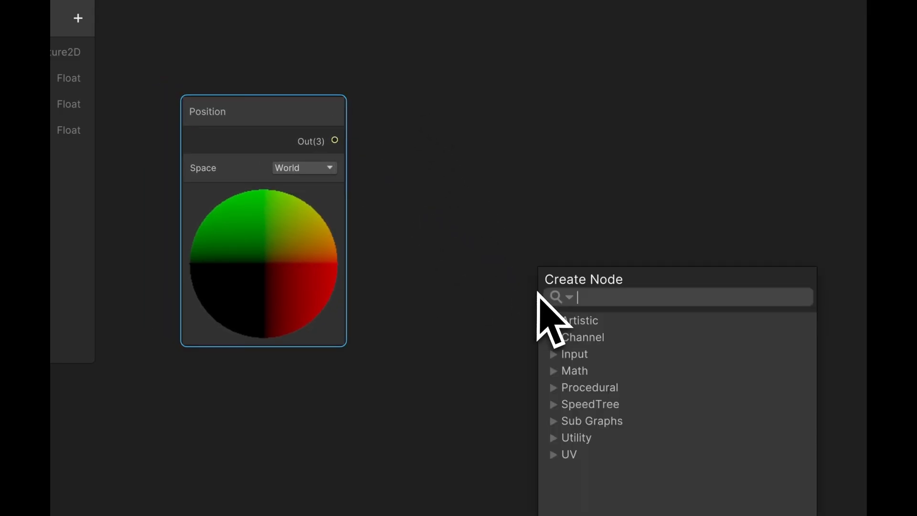
pyautogui.write('mu')
pyautogui.press('Return')
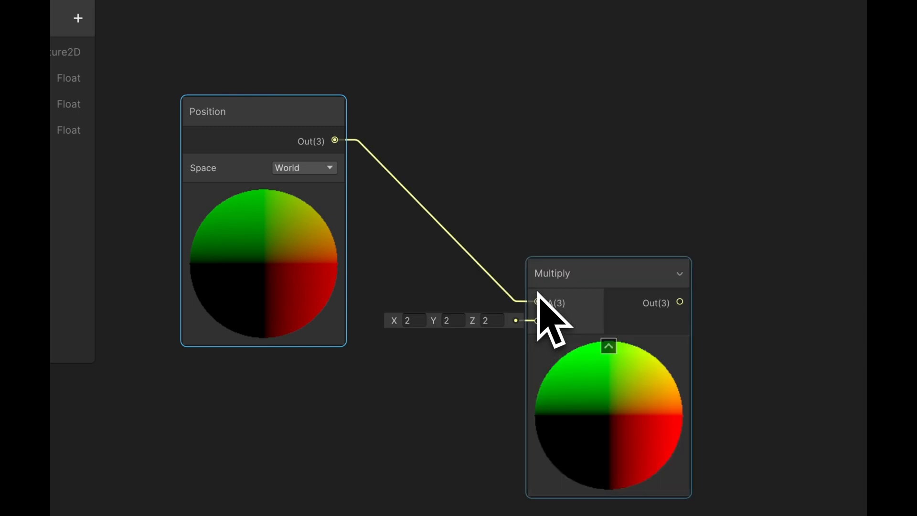
pyautogui.moveTo(595, 272); pyautogui.dragTo(530, 206)
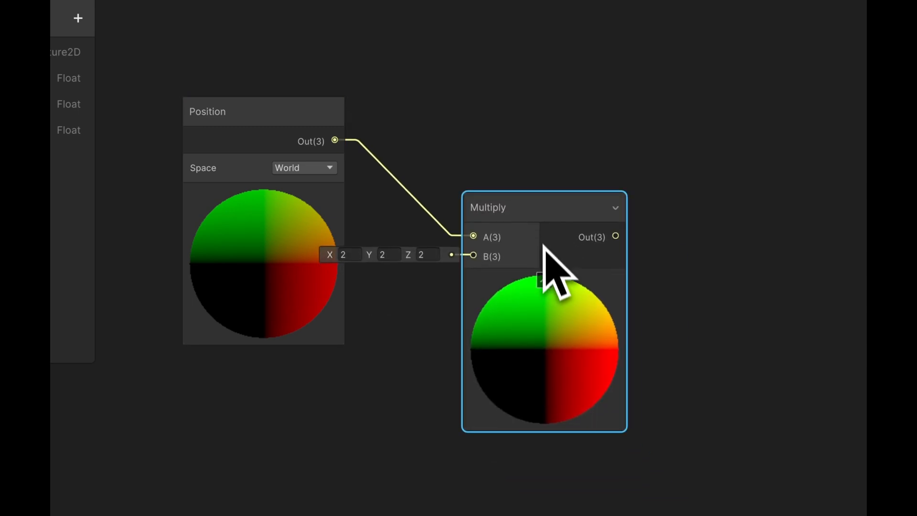
pyautogui.click(544, 276)
pyautogui.moveTo(483, 258); pyautogui.dragTo(314, 461)
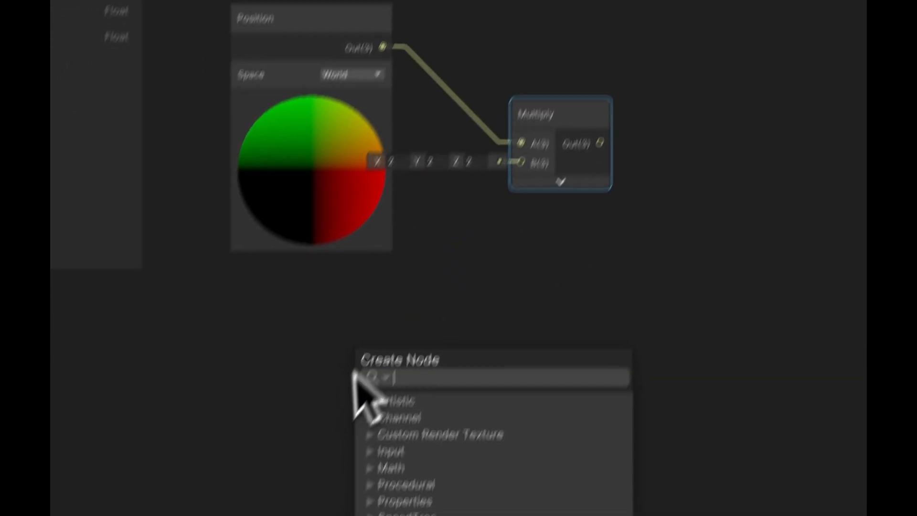
pyautogui.write('matr')
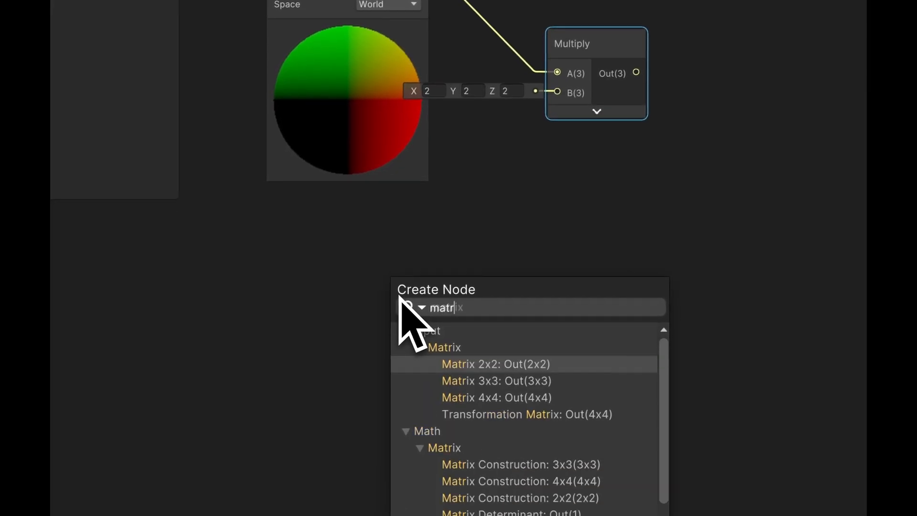
pyautogui.press('Down')
pyautogui.press('Down')
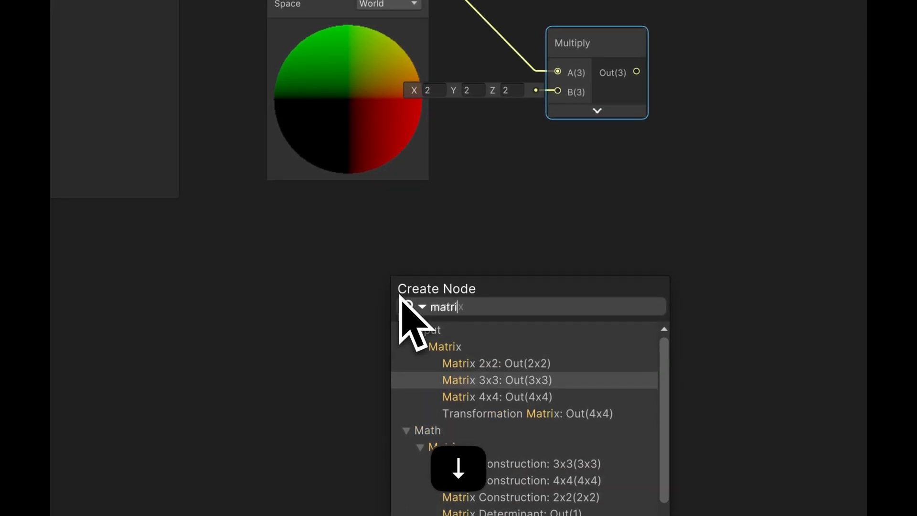
pyautogui.press('Return')
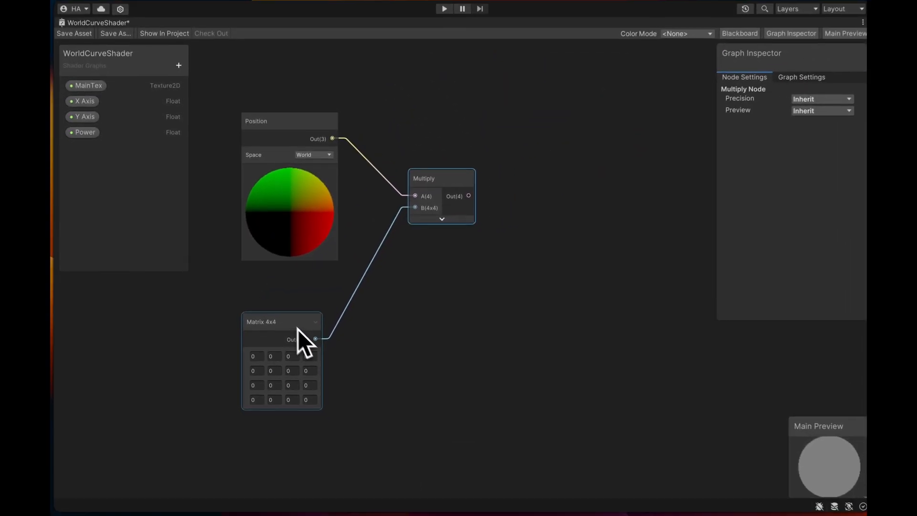
pyautogui.click(345, 284)
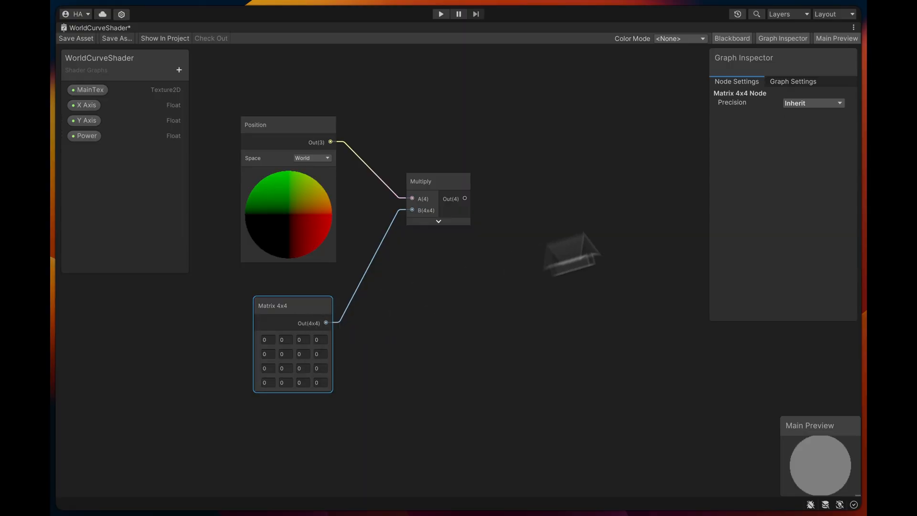
pyautogui.click(807, 105)
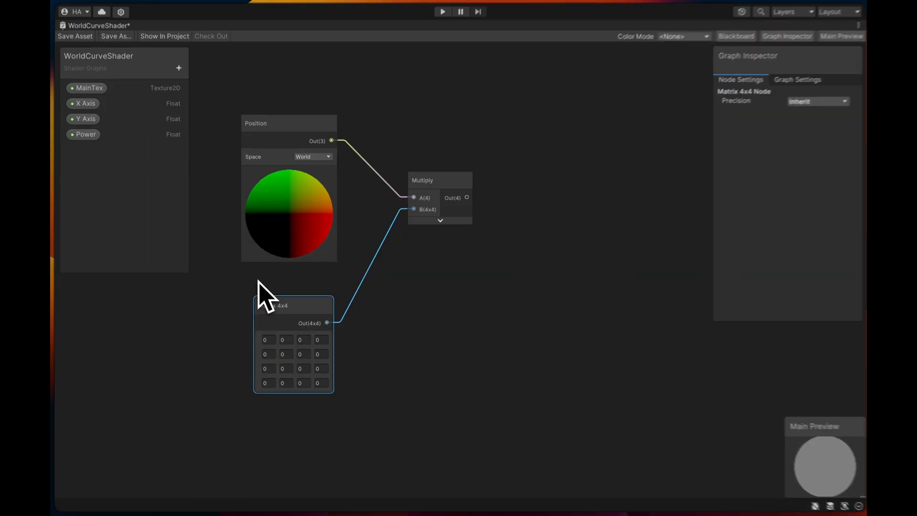
pyautogui.press('super+BackSpace')
# - Add a Transformation Matrix node set to Model below the Position node, feeding the Multiply node's B input
pyautogui.press('space')
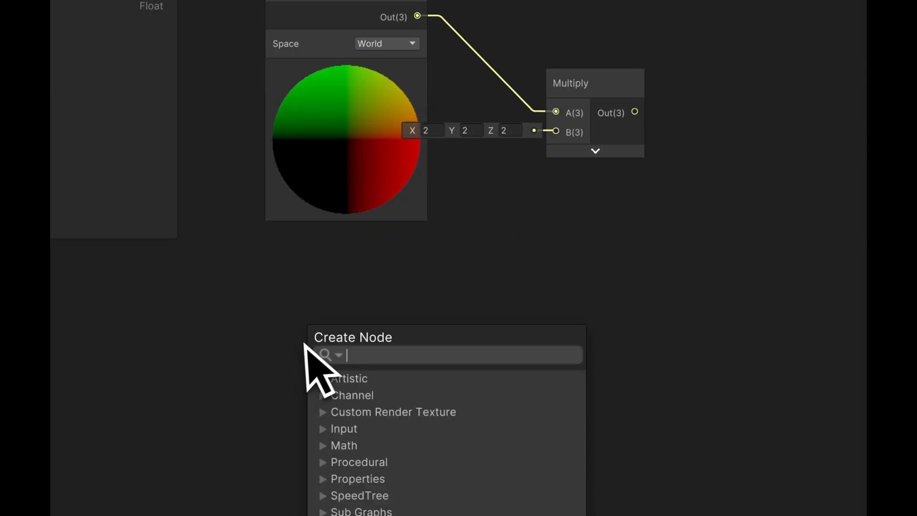
pyautogui.write('transfo')
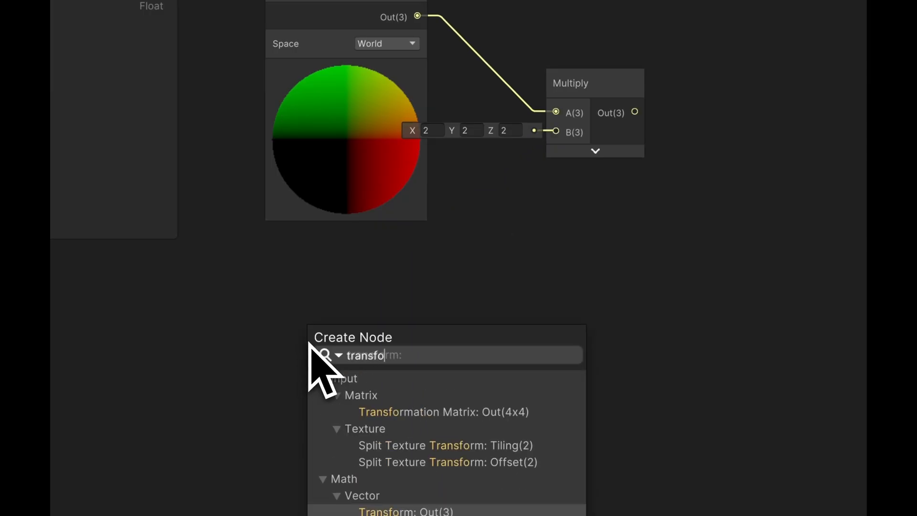
pyautogui.click(485, 410)
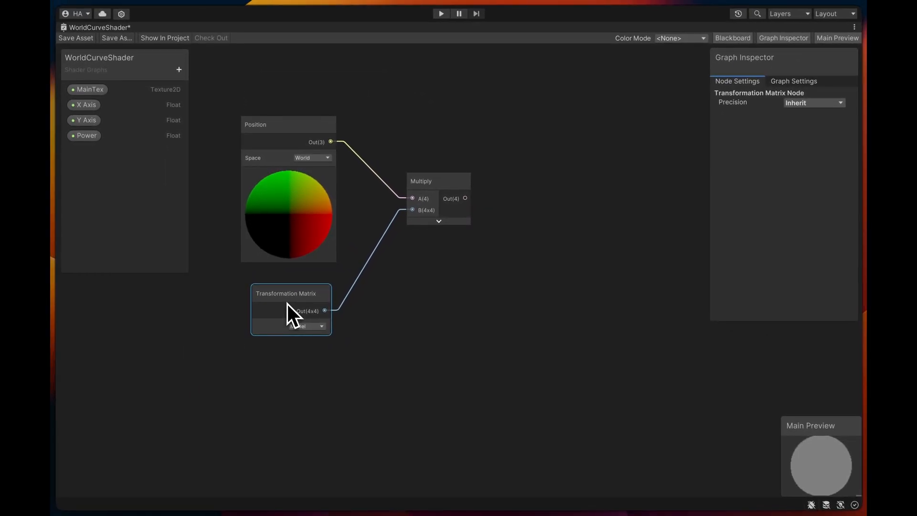
pyautogui.click(336, 336)
pyautogui.scroll(-5, 374, 344)
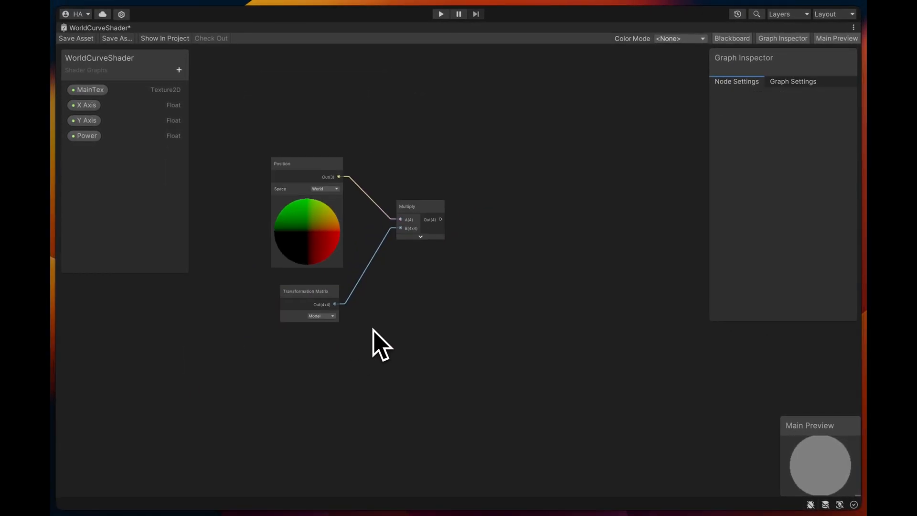
# - Add a Subtract node with the Multiply output as its A input and place it beside the Multiply node
pyautogui.moveTo(419, 287); pyautogui.dragTo(412, 276, button='middle')
pyautogui.moveTo(403, 188); pyautogui.dragTo(471, 238)
pyautogui.write('sub')
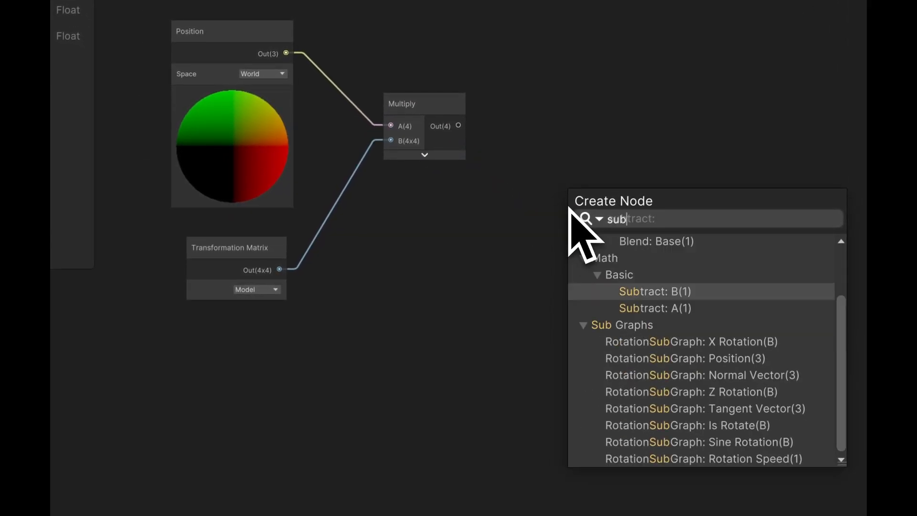
pyautogui.press('Return')
pyautogui.moveTo(555, 221); pyautogui.dragTo(567, 209)
pyautogui.moveTo(633, 180); pyautogui.dragTo(628, 171)
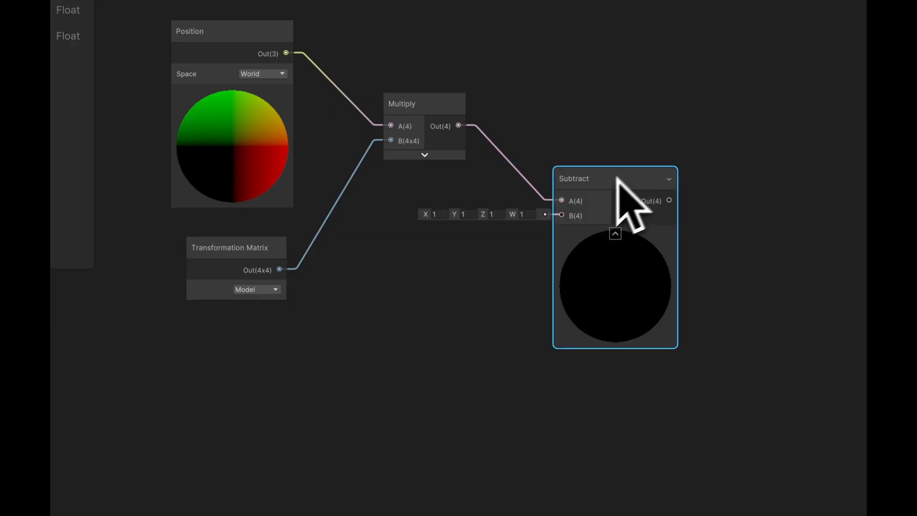
# - Add a Camera node with its Position output feeding Subtract's B input and place it below the Transformation Matrix node
pyautogui.moveTo(563, 216); pyautogui.dragTo(301, 388)
pyautogui.write('camer')
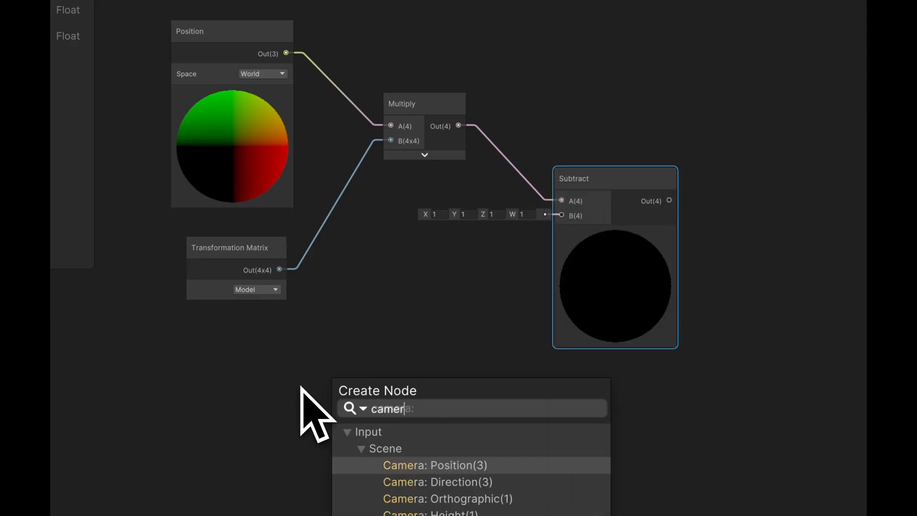
pyautogui.press('Return')
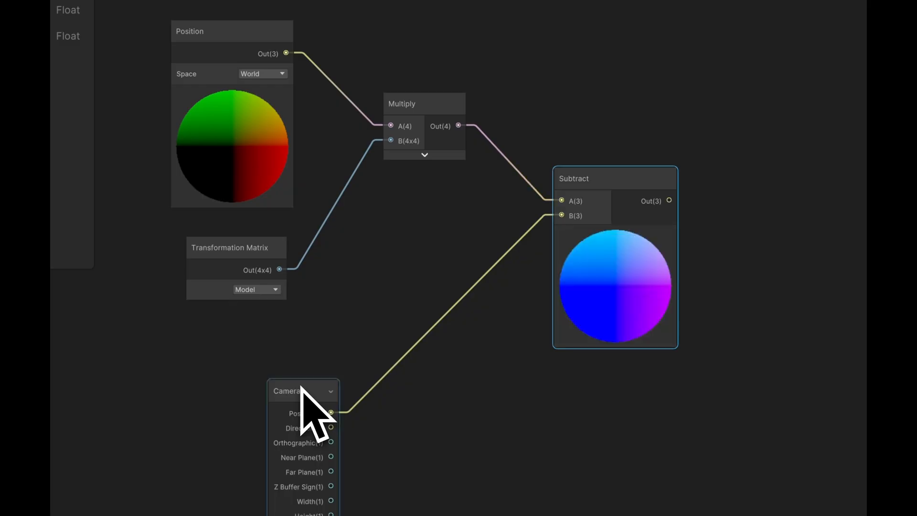
pyautogui.moveTo(300, 385); pyautogui.dragTo(243, 330)
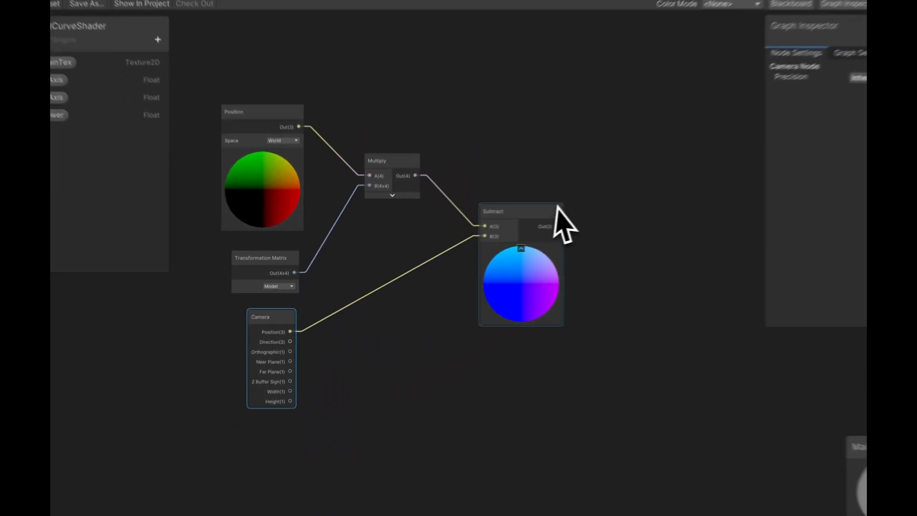
# - Collapse the Subtract node's preview and move the node close to the Multiply node
pyautogui.click(626, 181)
pyautogui.moveTo(612, 249); pyautogui.dragTo(516, 208, button='middle')
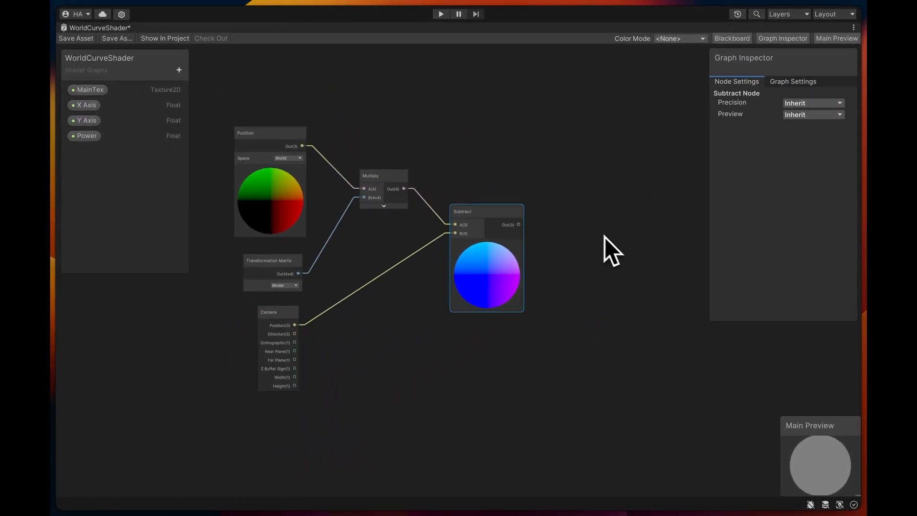
pyautogui.moveTo(404, 173); pyautogui.dragTo(389, 157)
pyautogui.click(377, 195)
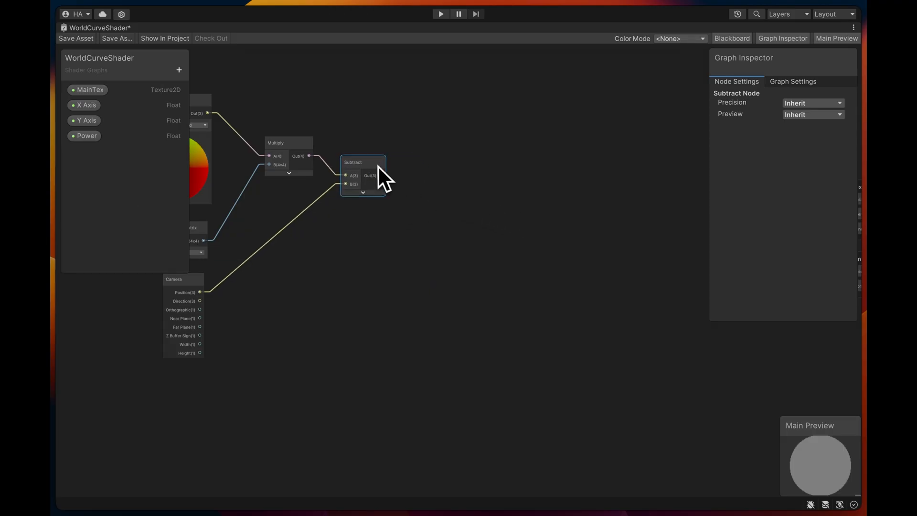
pyautogui.moveTo(368, 173); pyautogui.dragTo(538, 199, button='middle')
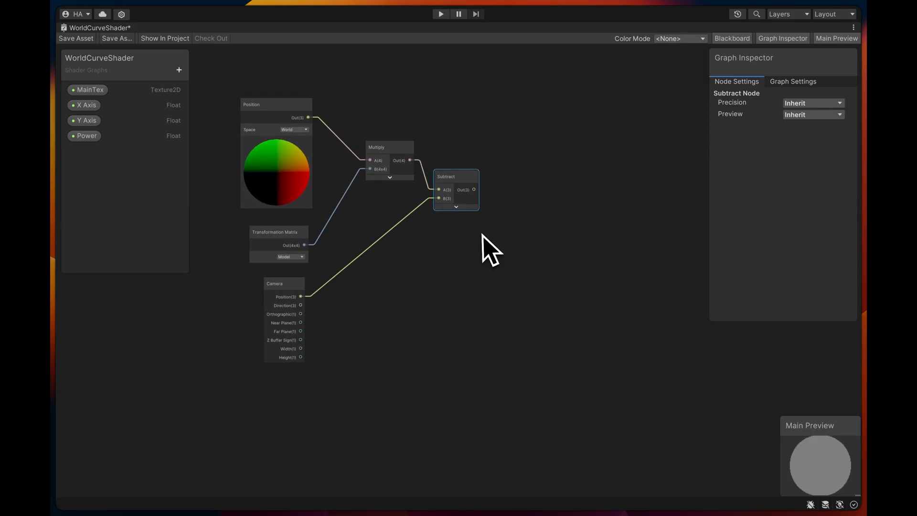
# - Add a Split node that takes the Subtract output and place it beside the Subtract node
pyautogui.press('space')
pyautogui.write('spl')
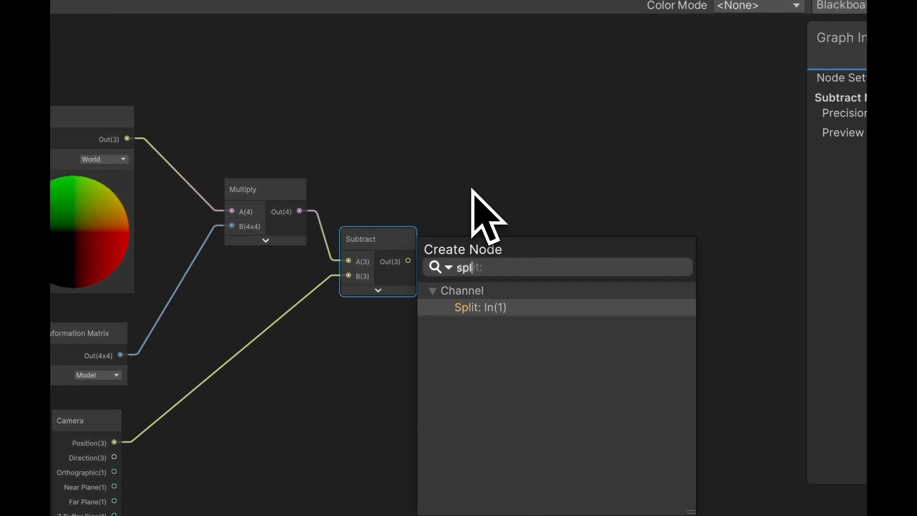
pyautogui.write('i')
pyautogui.press('Return')
pyautogui.moveTo(449, 249); pyautogui.dragTo(485, 234)
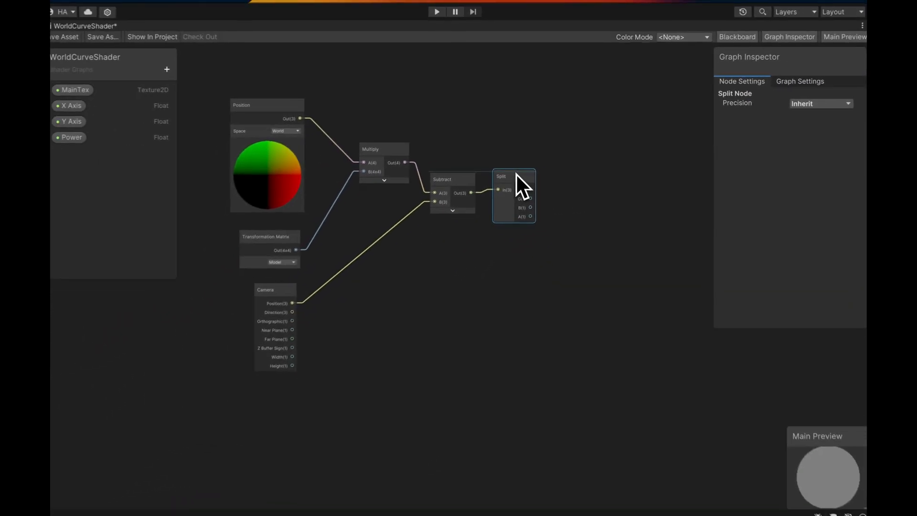
# - Add a second Multiply node fed by the Split node's B output and place it to the lower right of Split
pyautogui.moveTo(562, 176); pyautogui.dragTo(441, 190, button='middle')
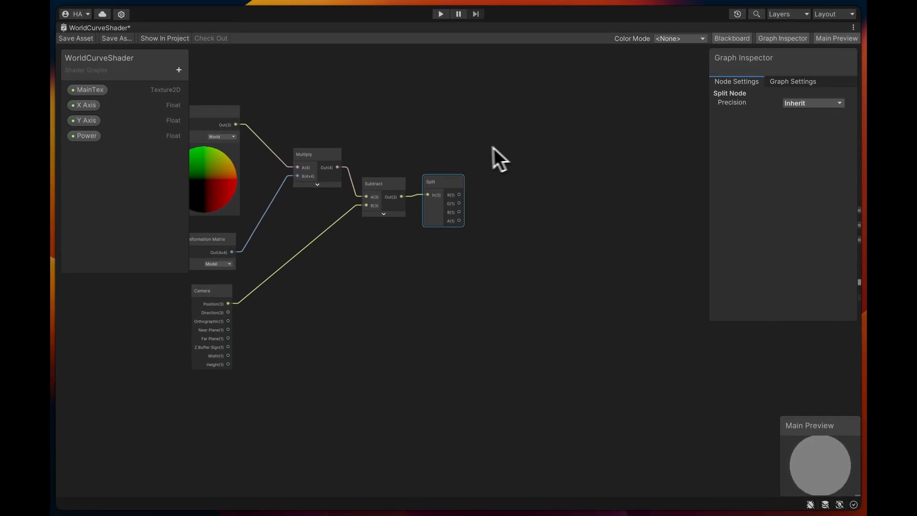
pyautogui.moveTo(492, 147); pyautogui.dragTo(364, 142, button='middle')
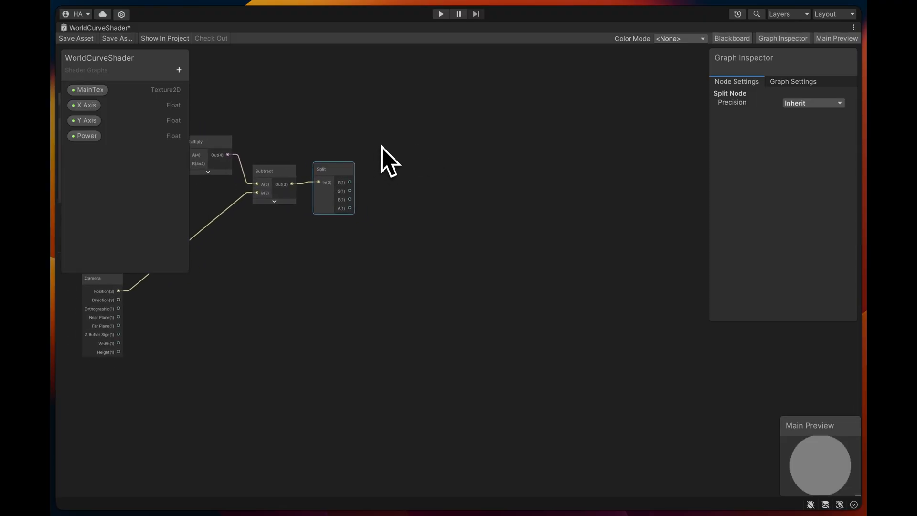
pyautogui.moveTo(341, 200); pyautogui.dragTo(366, 213)
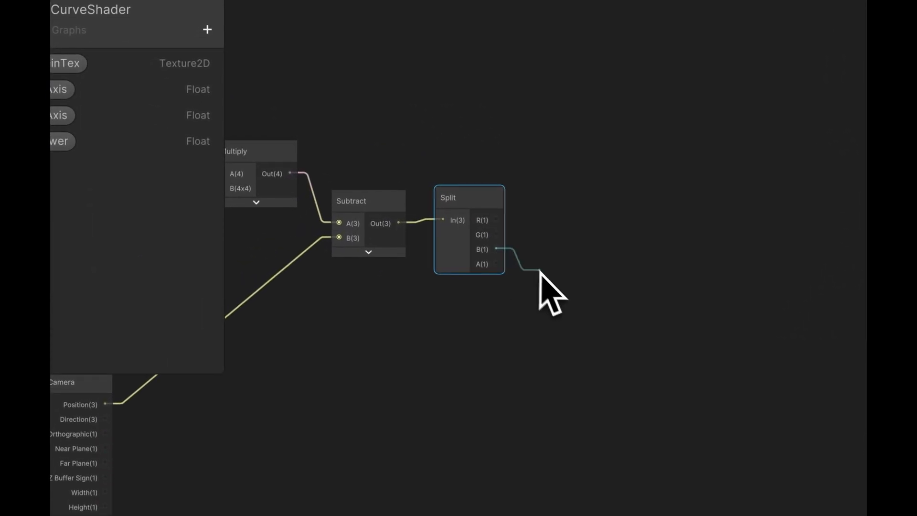
pyautogui.moveTo(540, 271); pyautogui.dragTo(579, 271)
pyautogui.write('mul')
pyautogui.press('Return')
pyautogui.moveTo(564, 307); pyautogui.dragTo(430, 364)
pyautogui.click(470, 319)
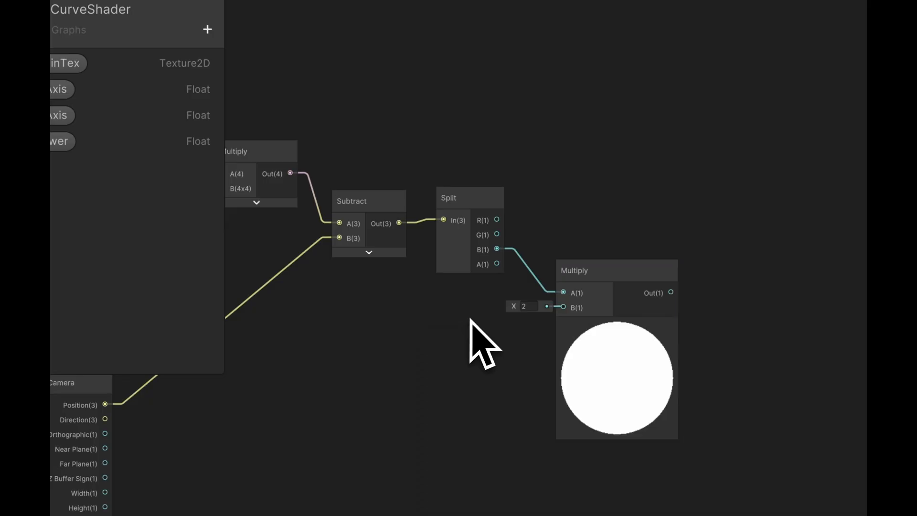
# - Place the Power property in the graph, connect it to the second Multiply's B input and collapse that Multiply's preview
pyautogui.moveTo(59, 143); pyautogui.dragTo(118, 167)
pyautogui.moveTo(167, 196); pyautogui.dragTo(499, 342)
pyautogui.moveTo(336, 308); pyautogui.dragTo(420, 269)
pyautogui.click(444, 311)
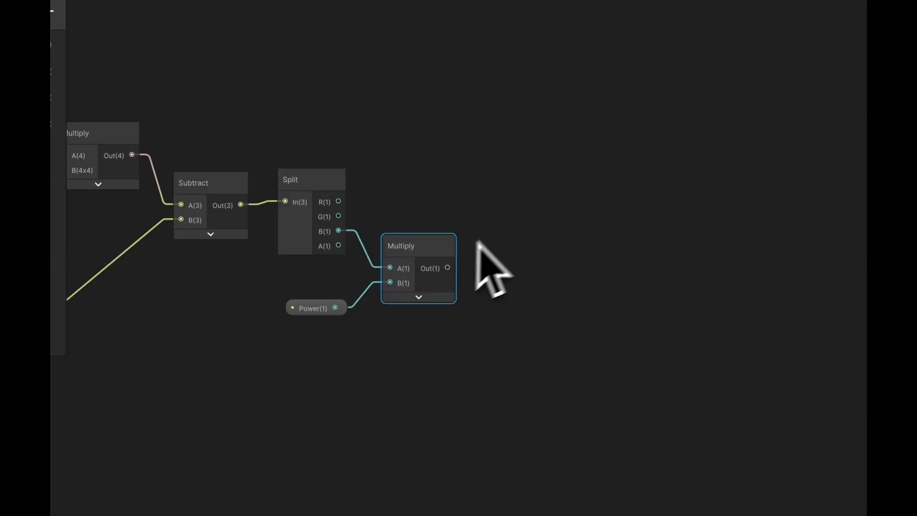
# - Add a Power node with the second Multiply's output as its A input, collapse its preview and adjust its position
pyautogui.moveTo(503, 229); pyautogui.dragTo(538, 257, button='middle')
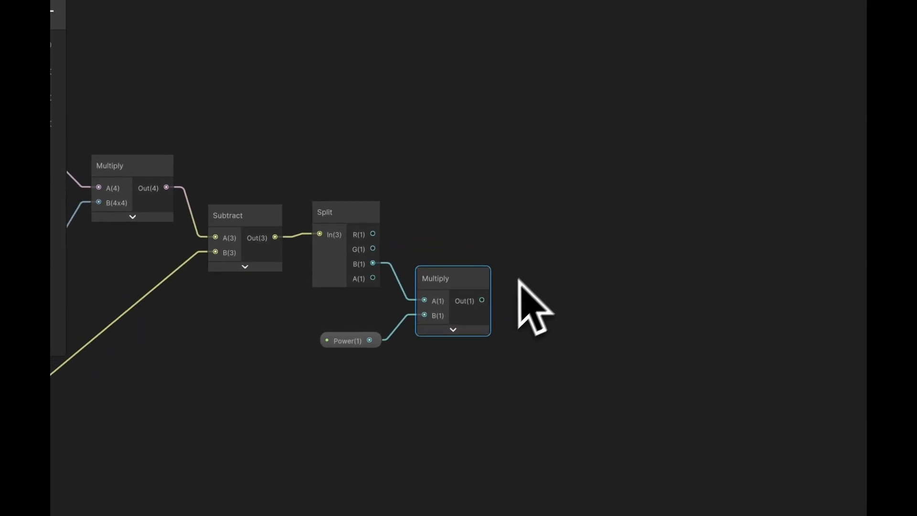
pyautogui.moveTo(482, 300); pyautogui.dragTo(591, 175)
pyautogui.write('power')
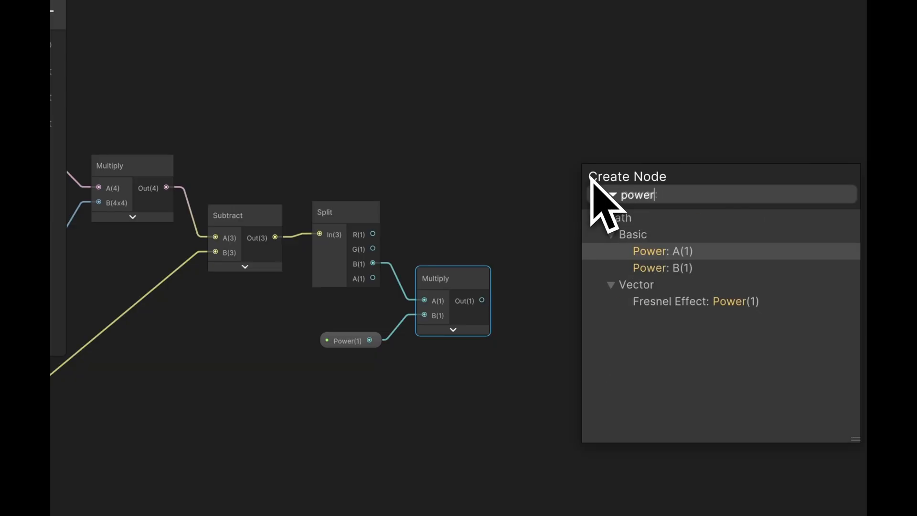
pyautogui.press('Return')
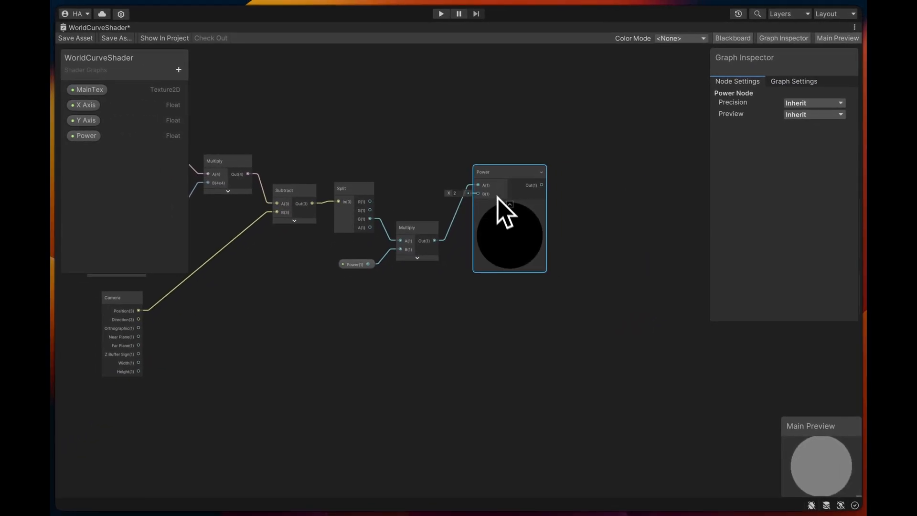
pyautogui.click(508, 200)
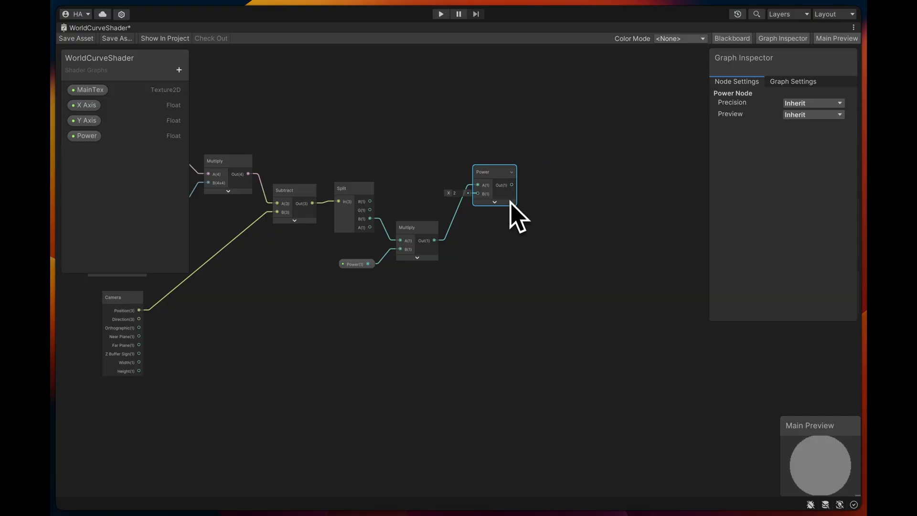
pyautogui.moveTo(497, 182); pyautogui.dragTo(492, 192)
# - Add a Vector 2 node in the empty area above the Split and Power nodes
pyautogui.moveTo(489, 149); pyautogui.dragTo(528, 194, button='middle')
pyautogui.moveTo(461, 146); pyautogui.dragTo(470, 175, button='middle')
pyautogui.click(454, 158)
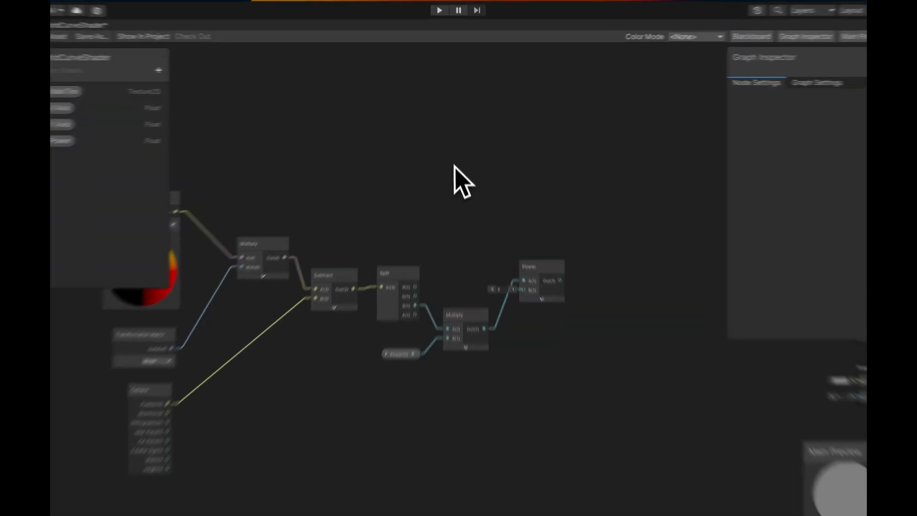
pyautogui.press('space')
pyautogui.write('vec')
pyautogui.press('Return')
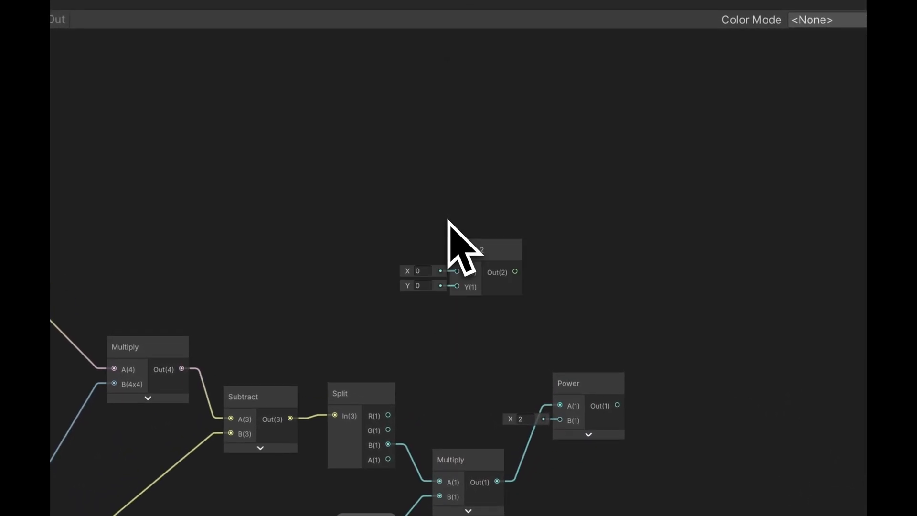
pyautogui.click(471, 249)
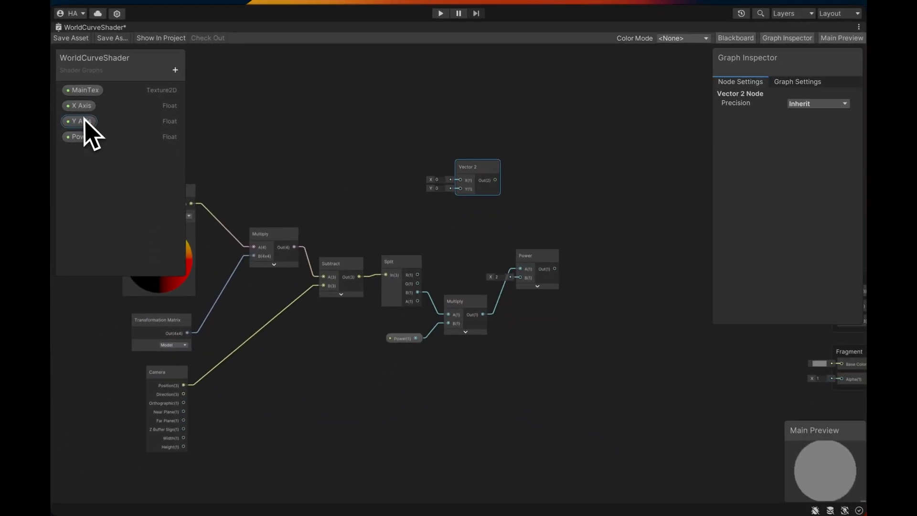
# - Change the X Axis property's mode to Slider and set its minimum to -1
pyautogui.click(89, 120)
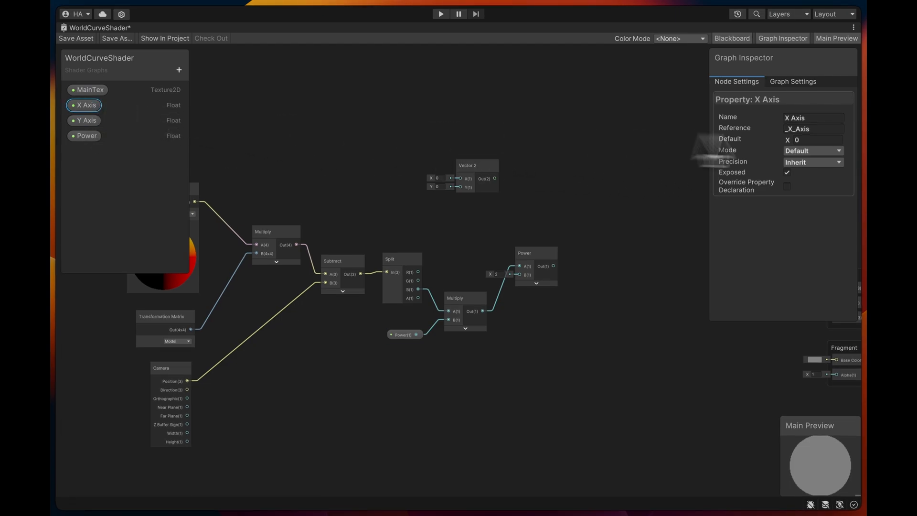
pyautogui.click(814, 151)
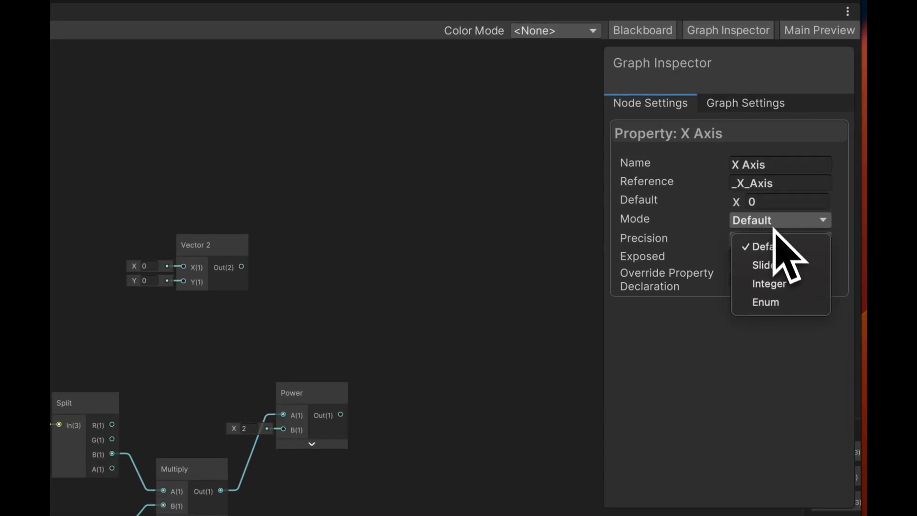
pyautogui.click(770, 265)
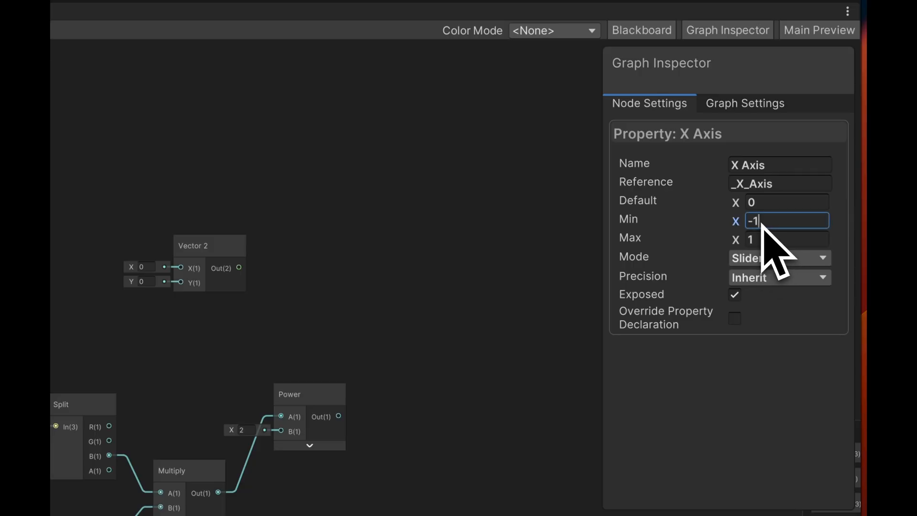
# - Change the Y Axis property's mode to Slider and set its minimum to -1
pyautogui.click(81, 120)
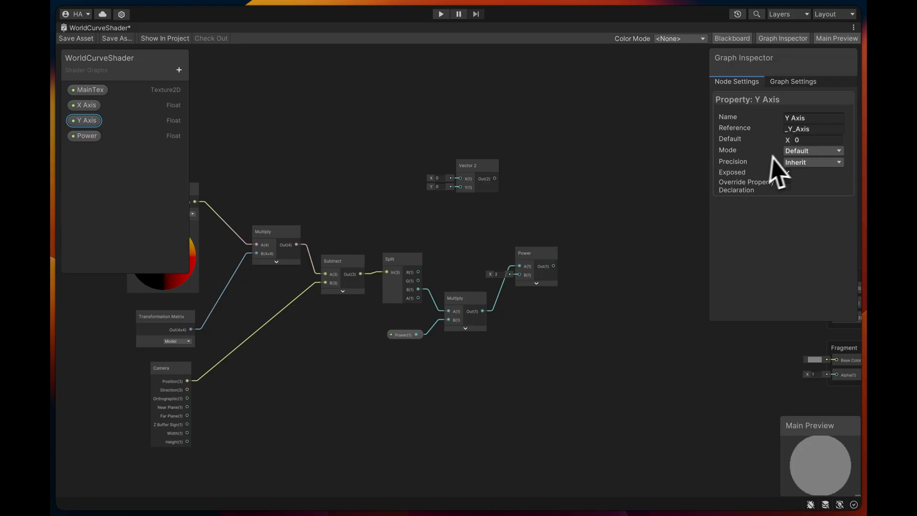
pyautogui.click(799, 176)
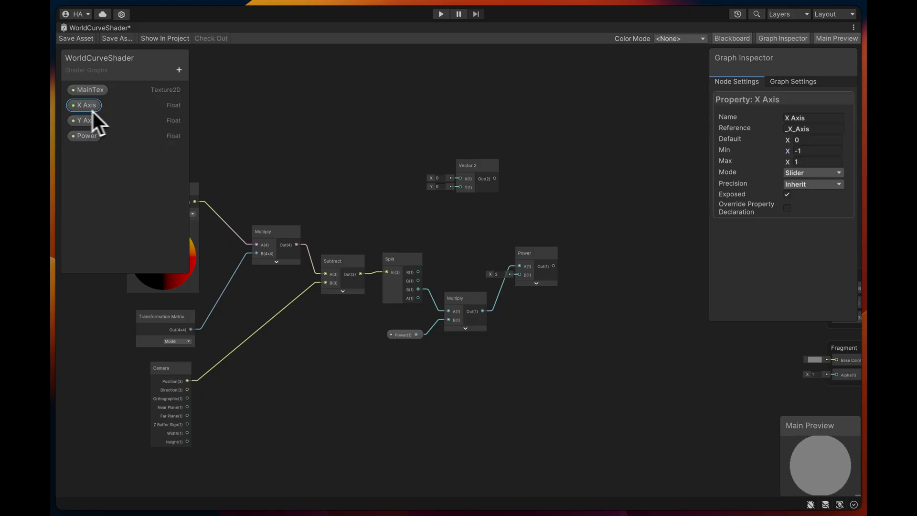
# - Place the X Axis and Y Axis properties in the graph and connect them to the Vector 2 node's X and Y inputs
pyautogui.click(120, 119)
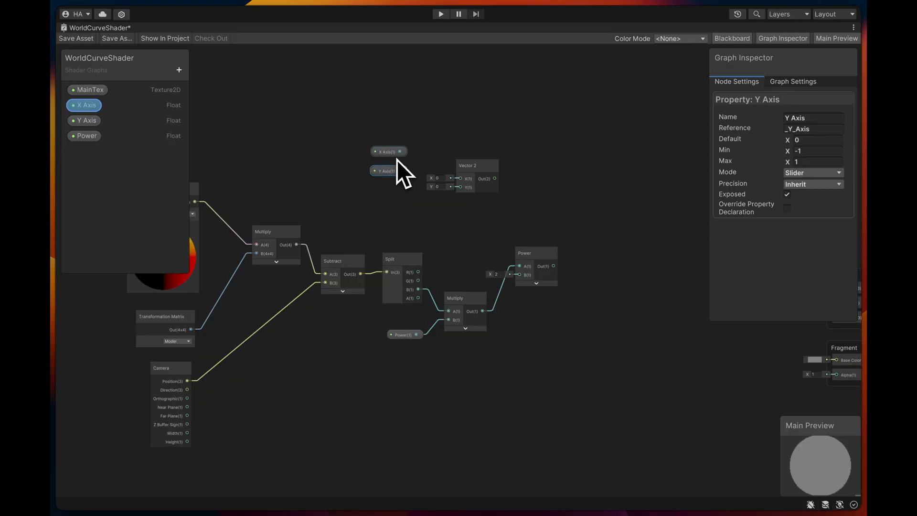
pyautogui.moveTo(463, 184); pyautogui.dragTo(462, 183)
pyautogui.moveTo(400, 171); pyautogui.dragTo(458, 192)
pyautogui.click(482, 169)
pyautogui.moveTo(472, 159); pyautogui.dragTo(448, 149)
pyautogui.moveTo(516, 173); pyautogui.dragTo(482, 163, button='middle')
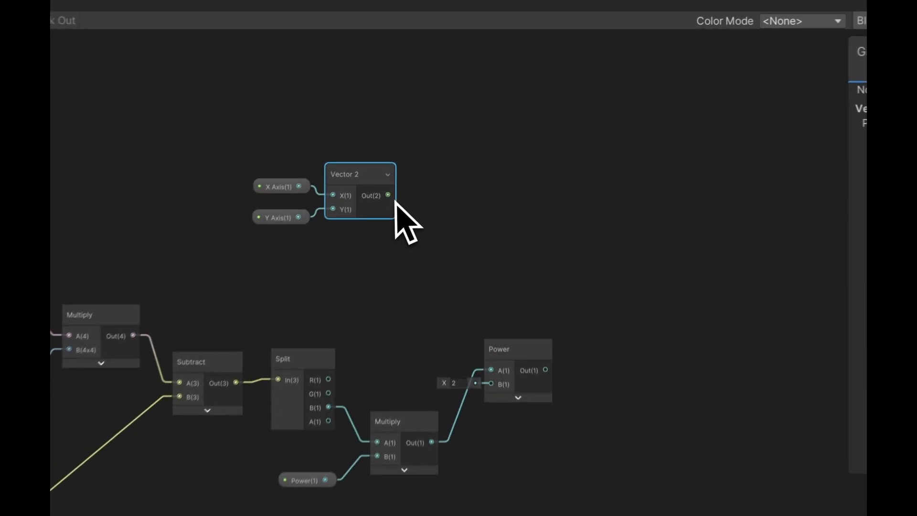
# - Add a Divide node with Vector 2's output as its A input, set B to X 1000 and Y 1000, and place it above the Power node
pyautogui.moveTo(389, 194); pyautogui.dragTo(469, 187)
pyautogui.write('divi')
pyautogui.press('Return')
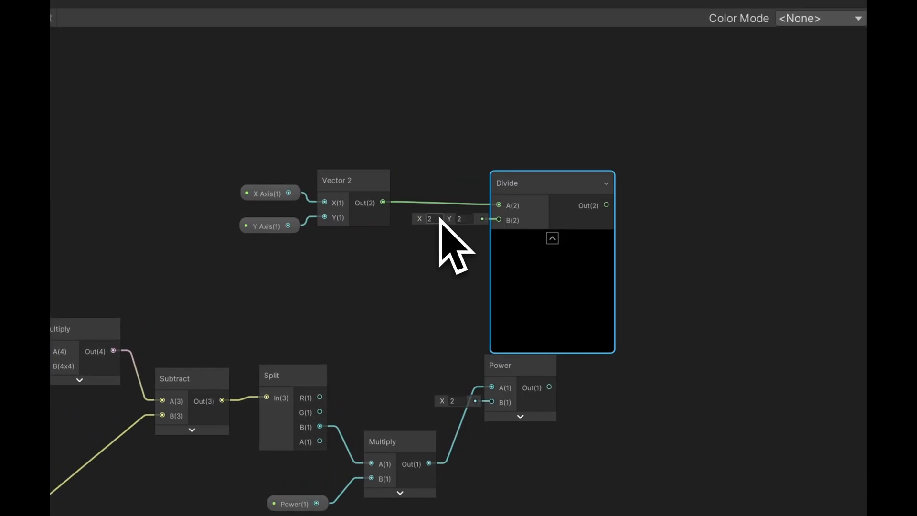
pyautogui.scroll(2, 436, 219)
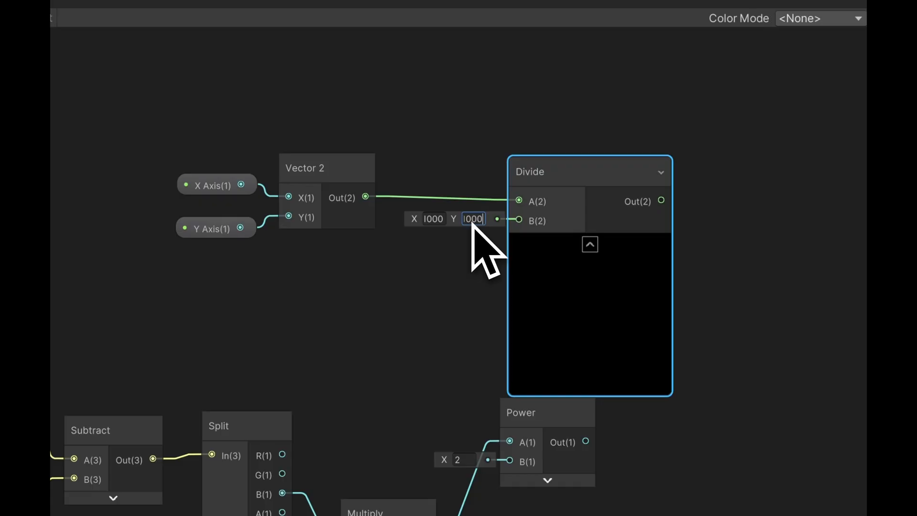
pyautogui.click(468, 261)
pyautogui.click(474, 220)
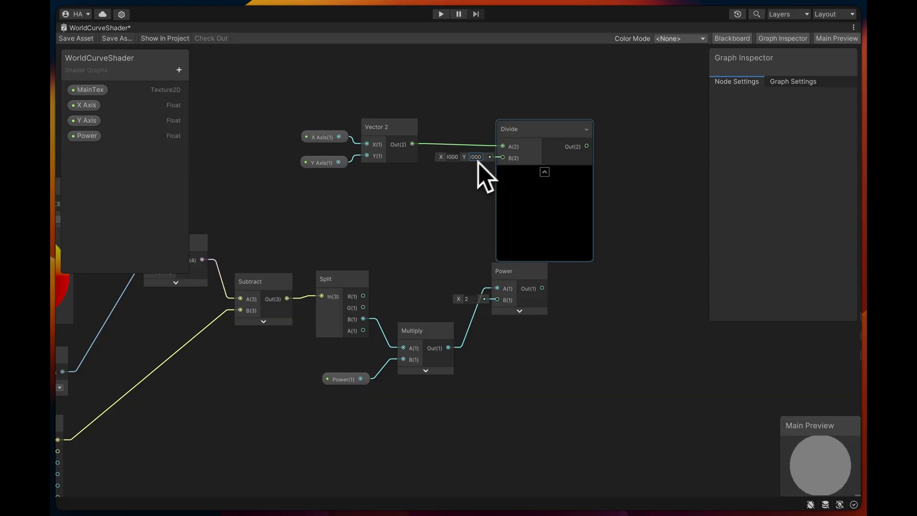
pyautogui.moveTo(524, 122); pyautogui.dragTo(483, 113)
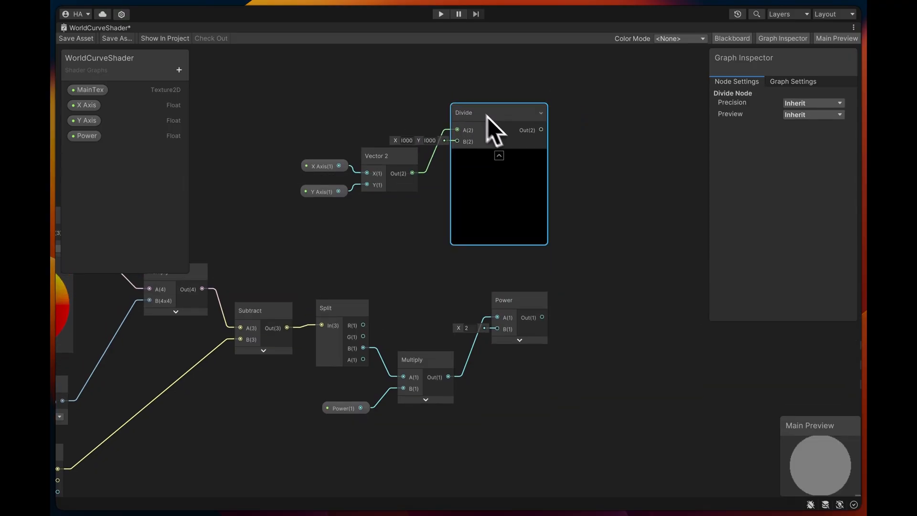
# - Add a Multiply node that takes the Divide output as A and the Power output as B
pyautogui.moveTo(586, 174); pyautogui.dragTo(503, 165, button='middle')
pyautogui.moveTo(455, 285); pyautogui.dragTo(451, 280)
pyautogui.click(520, 262)
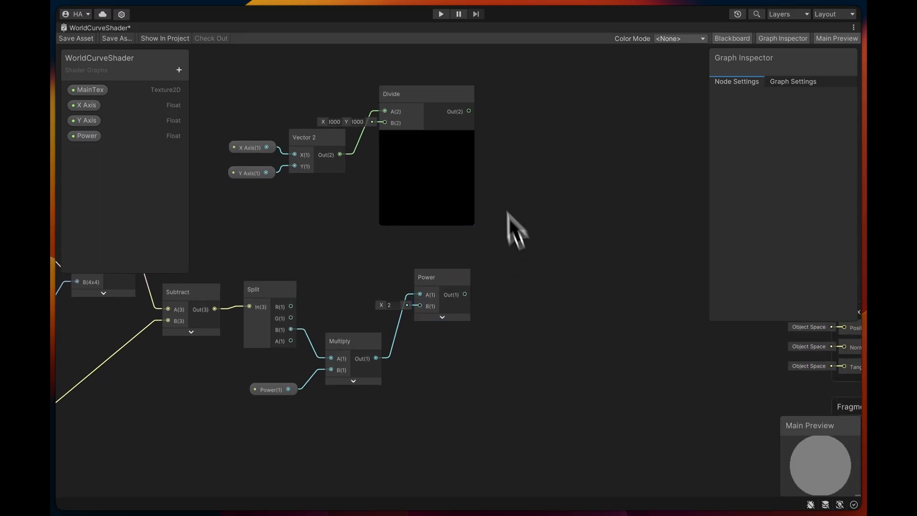
pyautogui.moveTo(476, 117); pyautogui.dragTo(530, 189)
pyautogui.write('multiply')
pyautogui.press('Return')
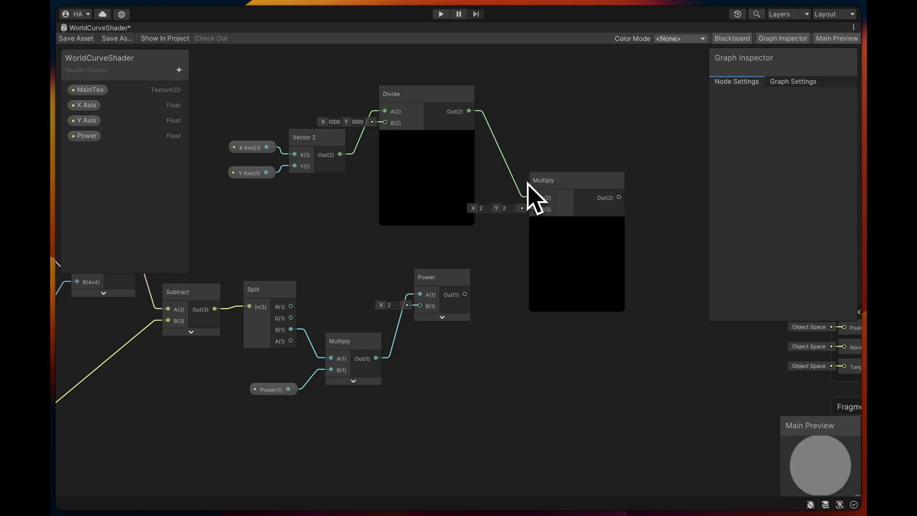
pyautogui.moveTo(460, 303); pyautogui.dragTo(465, 299)
pyautogui.moveTo(547, 188); pyautogui.dragTo(546, 188)
# - Collapse the previews of the Divide node and the new Multiply node, and adjust the positions of both
pyautogui.click(427, 137)
pyautogui.moveTo(420, 125); pyautogui.dragTo(413, 139)
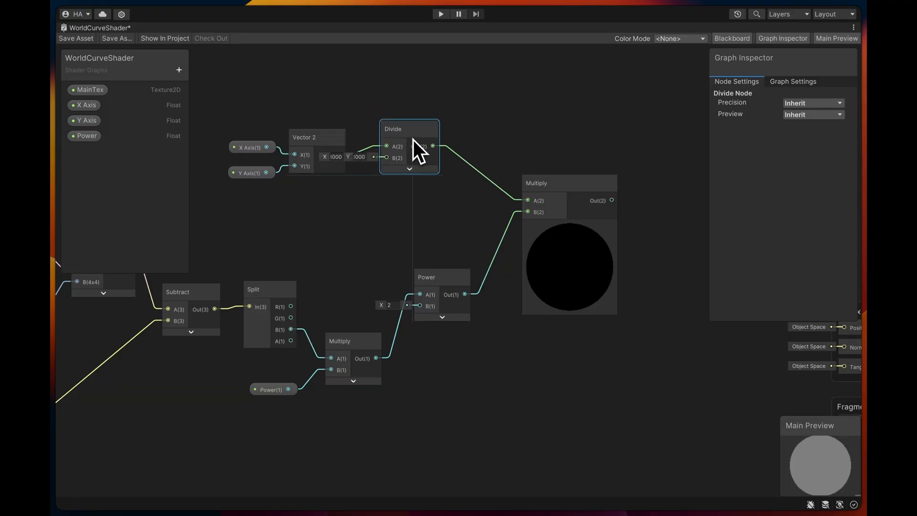
pyautogui.click(570, 229)
pyautogui.moveTo(554, 190); pyautogui.dragTo(549, 188)
# - Select all the connected nodes and move them together to the left in the graph
pyautogui.moveTo(629, 289); pyautogui.dragTo(641, 256, button='middle')
pyautogui.scroll(-3, 520, 280)
pyautogui.scroll(-2, 588, 270)
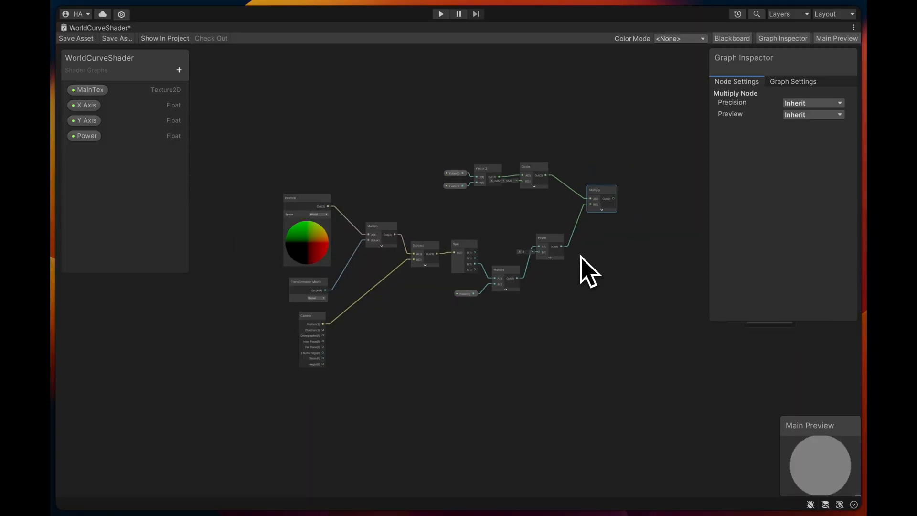
pyautogui.moveTo(217, 126); pyautogui.dragTo(218, 126)
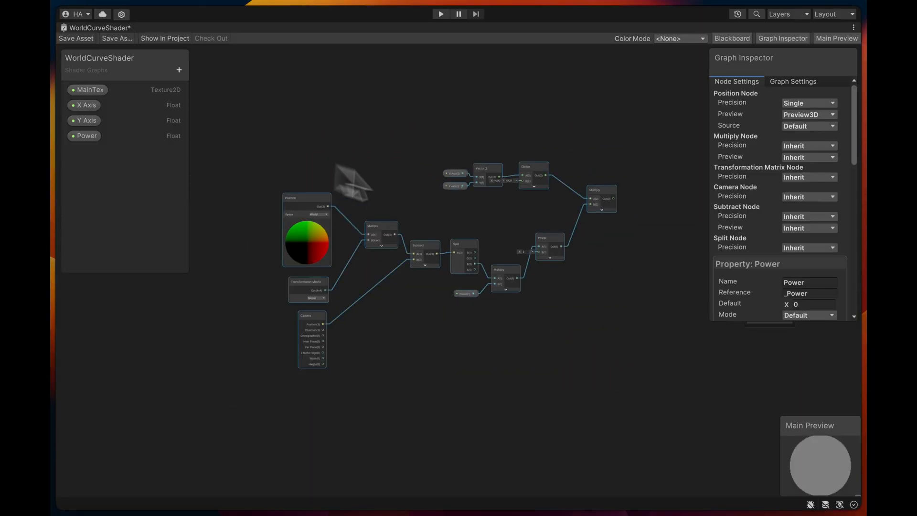
pyautogui.moveTo(545, 240); pyautogui.dragTo(358, 251)
pyautogui.click(450, 266)
# - Add an Add node with the third Multiply's output as its B input, collapse its preview and adjust its position
pyautogui.scroll(2, 456, 216)
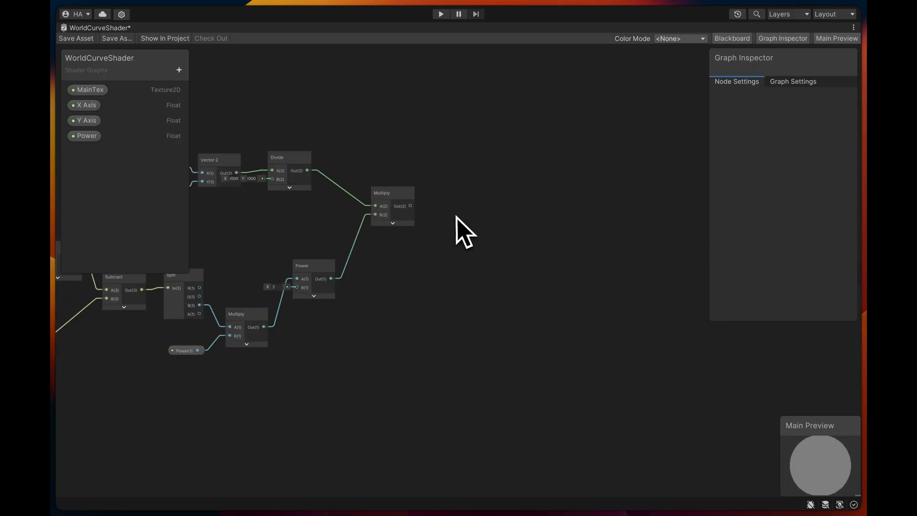
pyautogui.scroll(1, 456, 205)
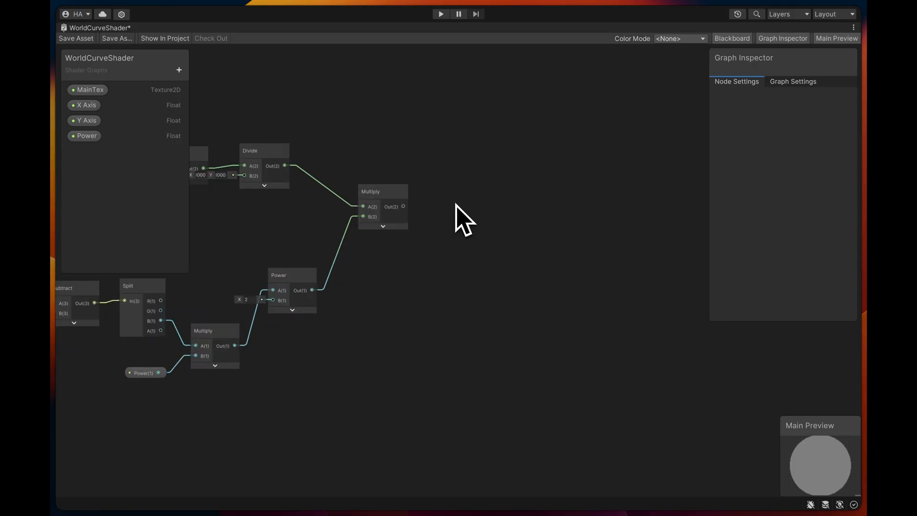
pyautogui.moveTo(456, 205); pyautogui.dragTo(481, 211, button='middle')
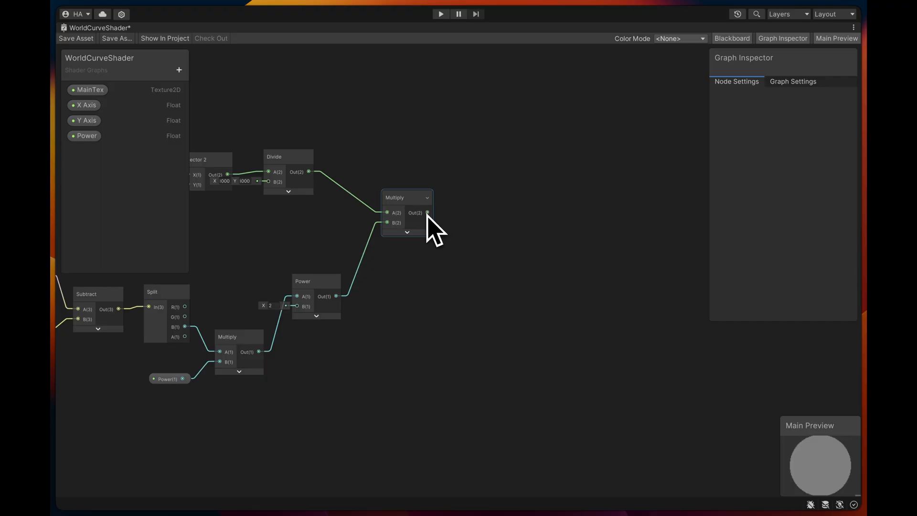
pyautogui.moveTo(427, 212); pyautogui.dragTo(508, 182)
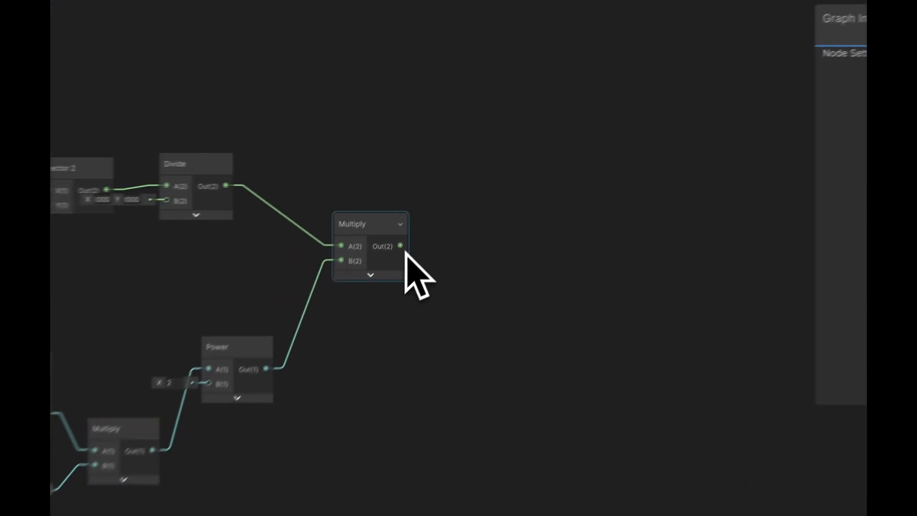
pyautogui.write('add')
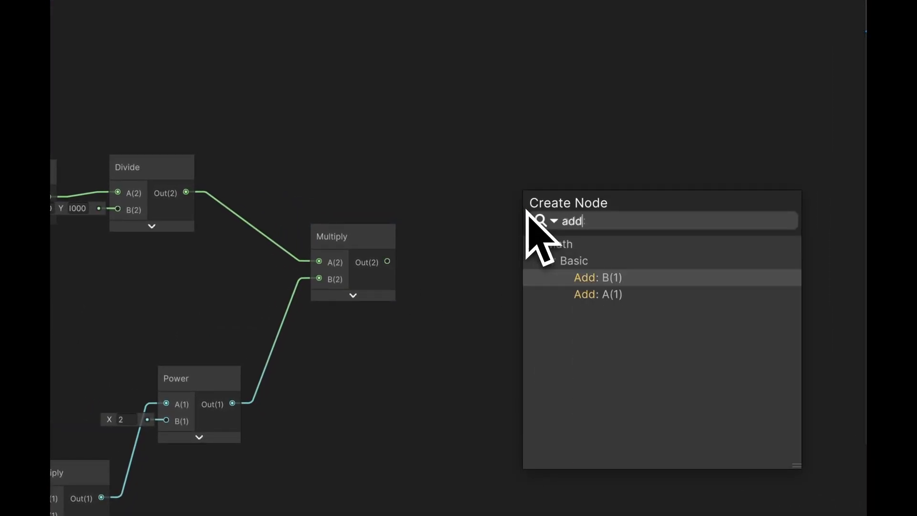
pyautogui.press('Return')
pyautogui.moveTo(588, 217); pyautogui.dragTo(646, 188)
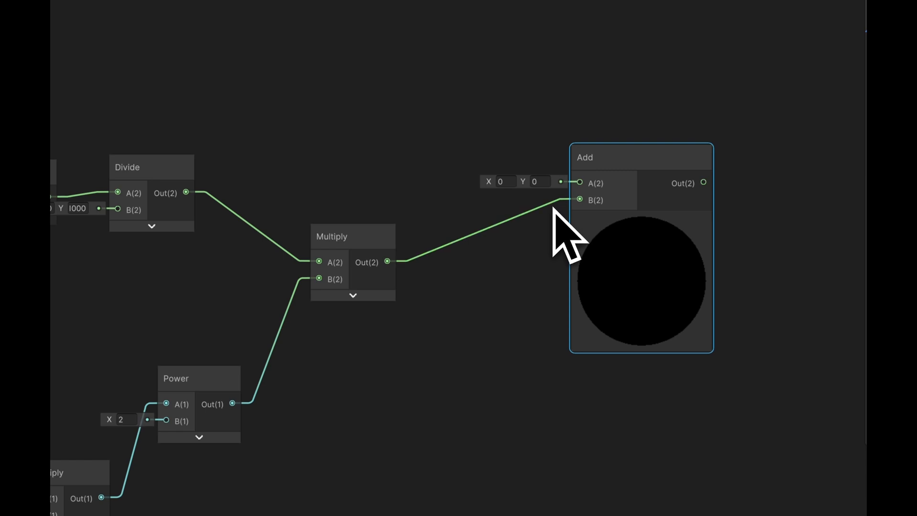
pyautogui.click(642, 220)
pyautogui.moveTo(614, 164); pyautogui.dragTo(612, 187)
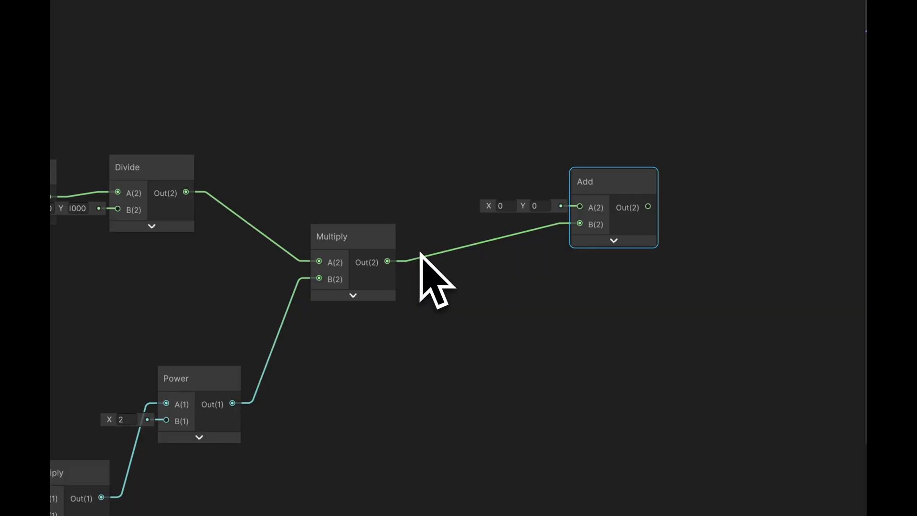
# - Add a Position node in Object space to the Add node's A input, collapse its preview and arrange both nodes
pyautogui.moveTo(578, 206); pyautogui.dragTo(406, 76)
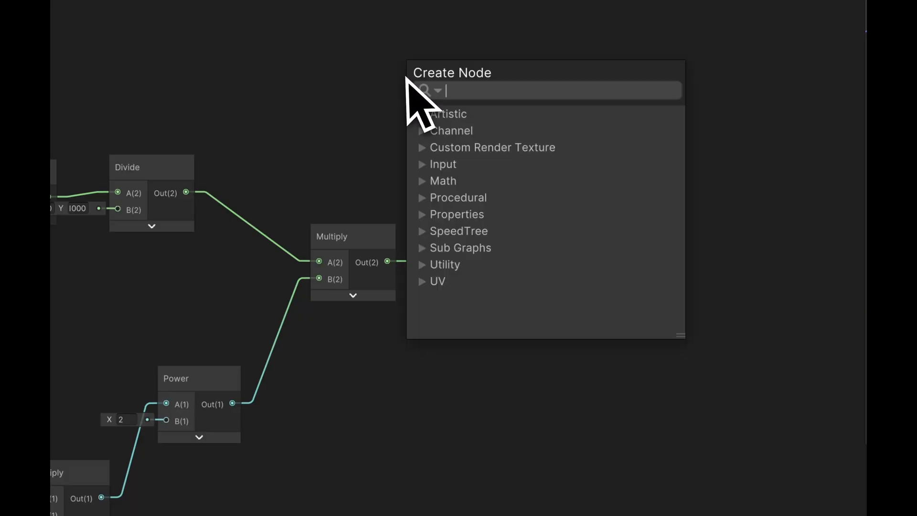
pyautogui.write('pos')
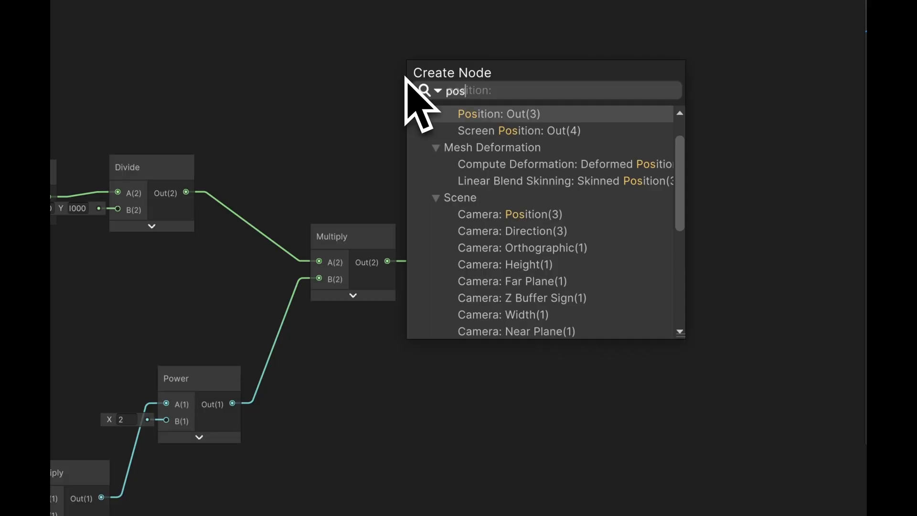
pyautogui.press('Return')
pyautogui.click(382, 121)
pyautogui.click(382, 147)
pyautogui.click(343, 143)
pyautogui.moveTo(342, 90); pyautogui.dragTo(425, 88)
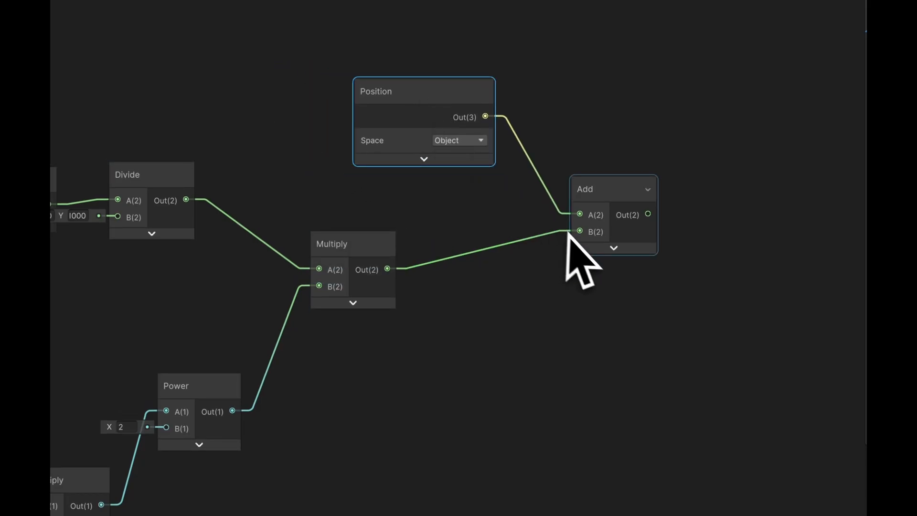
pyautogui.moveTo(596, 204); pyautogui.dragTo(582, 167)
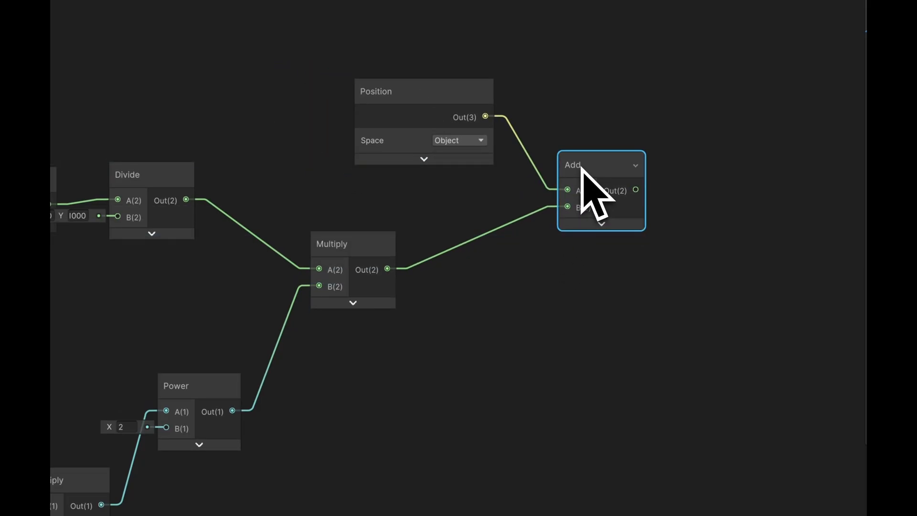
# - Add a second Add node fed by the third Multiply's output and collapse its preview
pyautogui.moveTo(387, 269); pyautogui.dragTo(563, 326)
pyautogui.write('add')
pyautogui.press('Return')
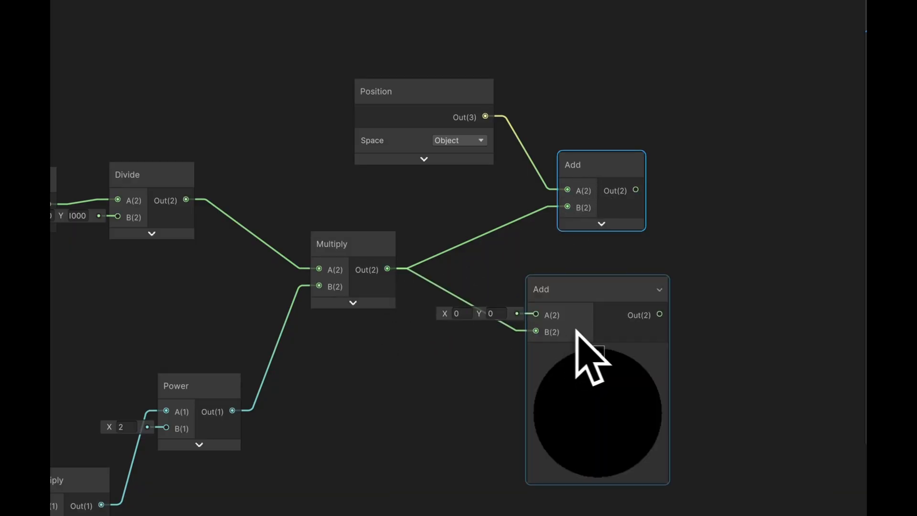
pyautogui.click(598, 353)
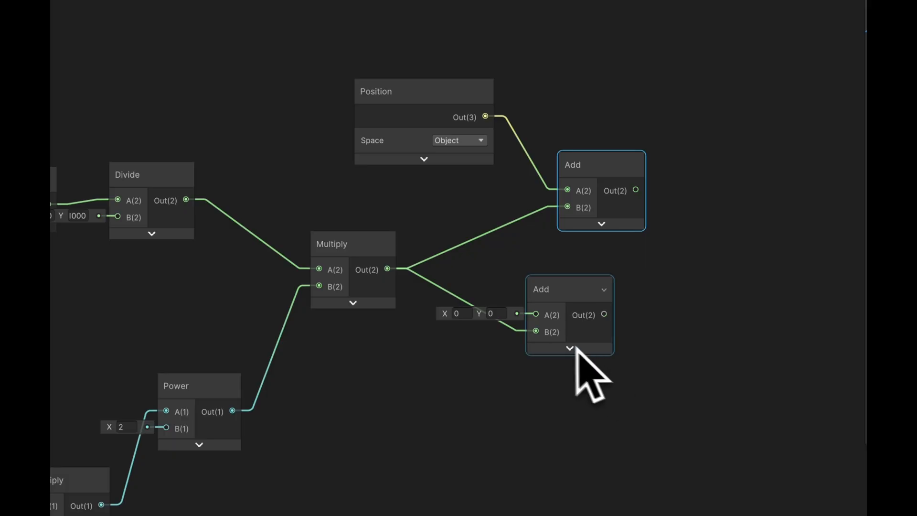
# - Rewire both Add nodes to take Multiply as A, connect Position to the first Add's B, and align the two nodes
pyautogui.moveTo(536, 332)
pyautogui.mouseDown()
pyautogui.moveTo(523, 338)
pyautogui.moveTo(528, 319)
pyautogui.mouseUp()
pyautogui.moveTo(567, 206); pyautogui.dragTo(486, 116)
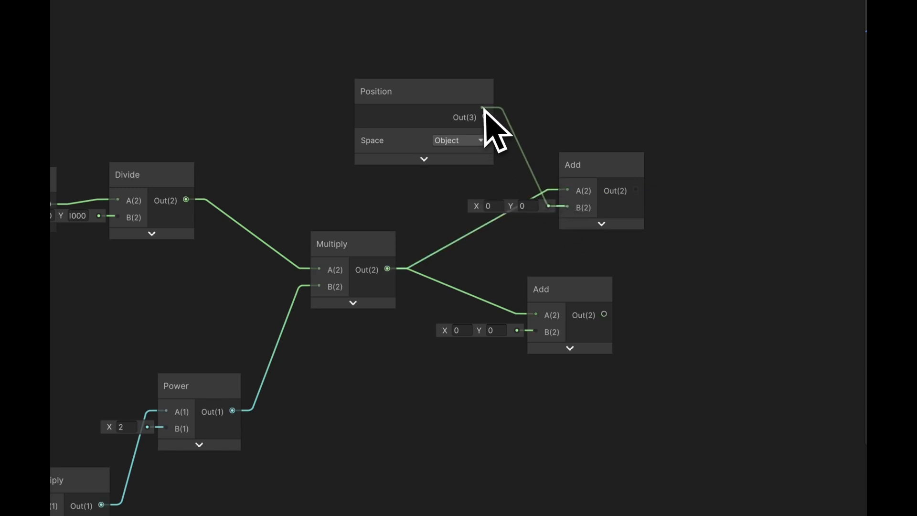
pyautogui.moveTo(570, 162); pyautogui.dragTo(548, 146)
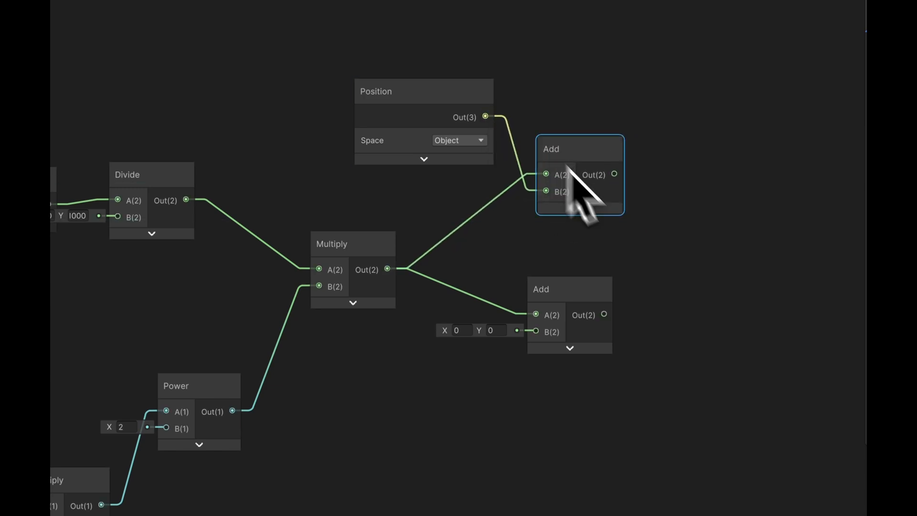
pyautogui.moveTo(662, 259); pyautogui.dragTo(581, 159, button='middle')
pyautogui.moveTo(490, 190)
pyautogui.mouseDown()
pyautogui.moveTo(500, 177)
pyautogui.moveTo(492, 174)
pyautogui.mouseUp()
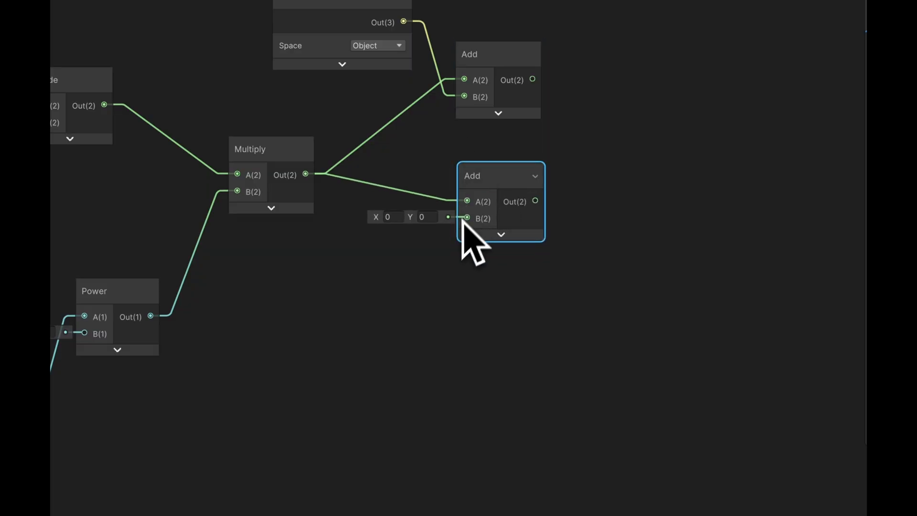
# - Add a Normal Vector node in Object space to the second Add's B input, collapse its preview and place it below the third Multiply
pyautogui.moveTo(463, 221); pyautogui.dragTo(328, 235)
pyautogui.write('normal vec')
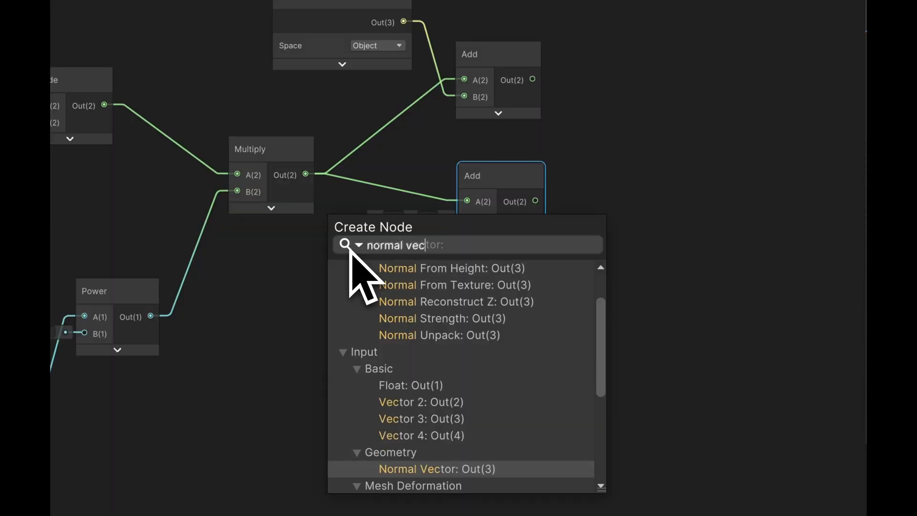
pyautogui.press('Return')
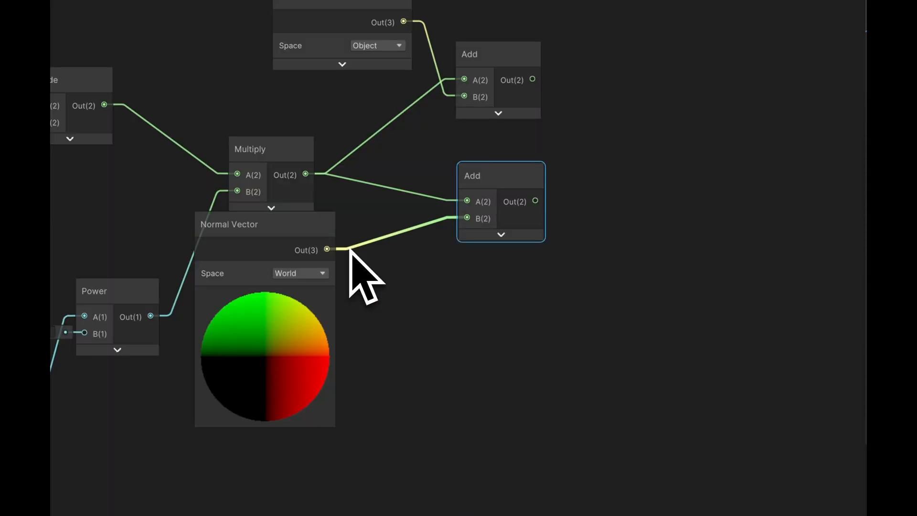
pyautogui.click(289, 274)
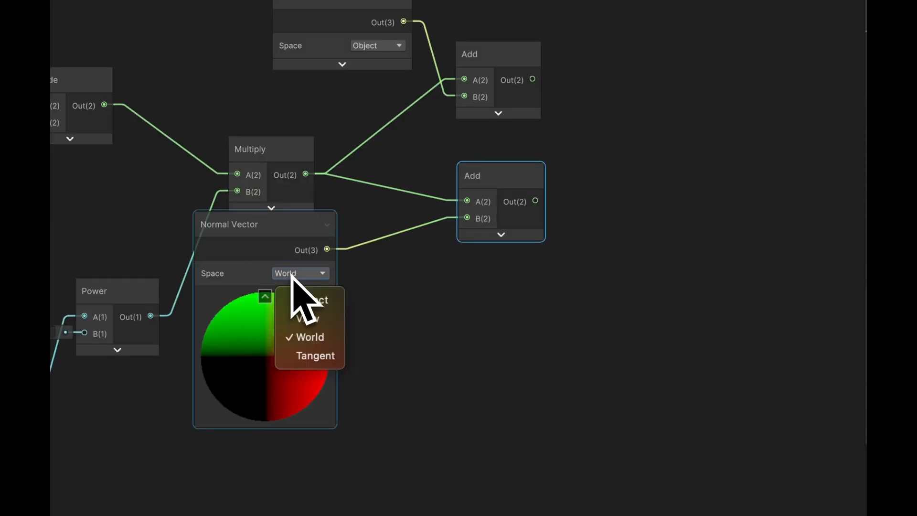
pyautogui.click(303, 294)
pyautogui.click(265, 296)
pyautogui.moveTo(271, 253); pyautogui.dragTo(342, 263)
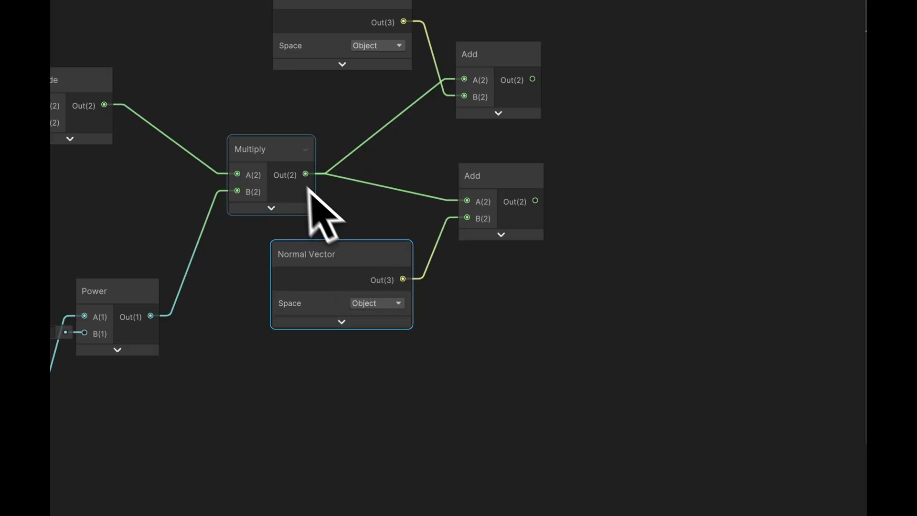
# - Add a third Add node fed by the third Multiply's output and place it below the second Add
pyautogui.moveTo(306, 174); pyautogui.dragTo(522, 340)
pyautogui.write('add')
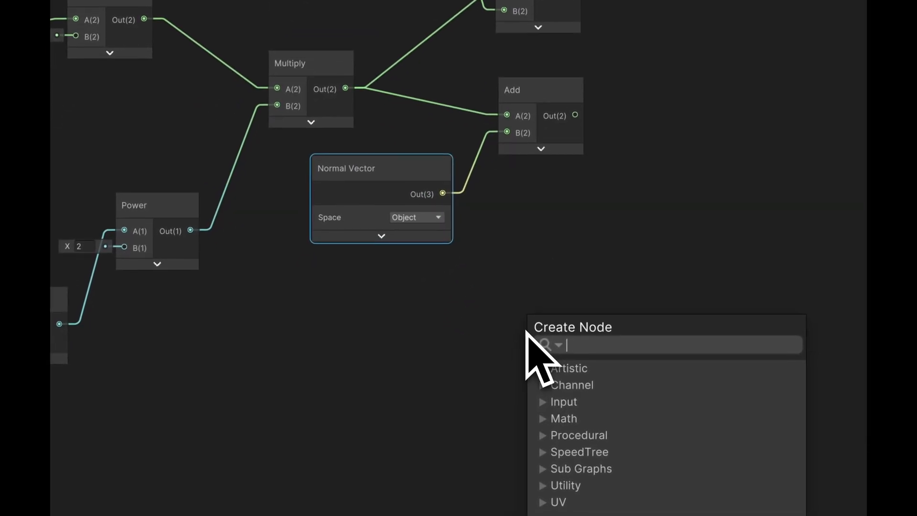
pyautogui.press('Return')
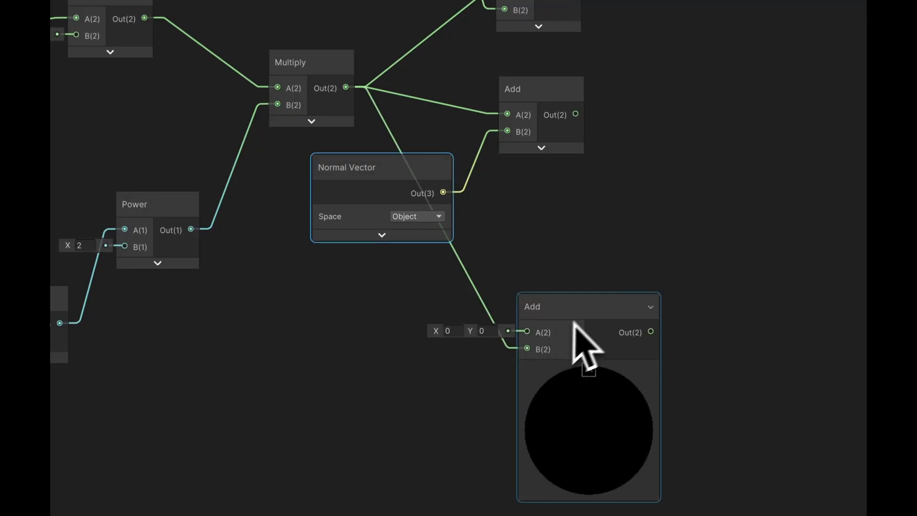
pyautogui.moveTo(577, 316); pyautogui.dragTo(545, 271)
# - Add a Tangent Vector node connected to the A input of the third Add node
pyautogui.moveTo(495, 303); pyautogui.dragTo(347, 369)
pyautogui.write('tange')
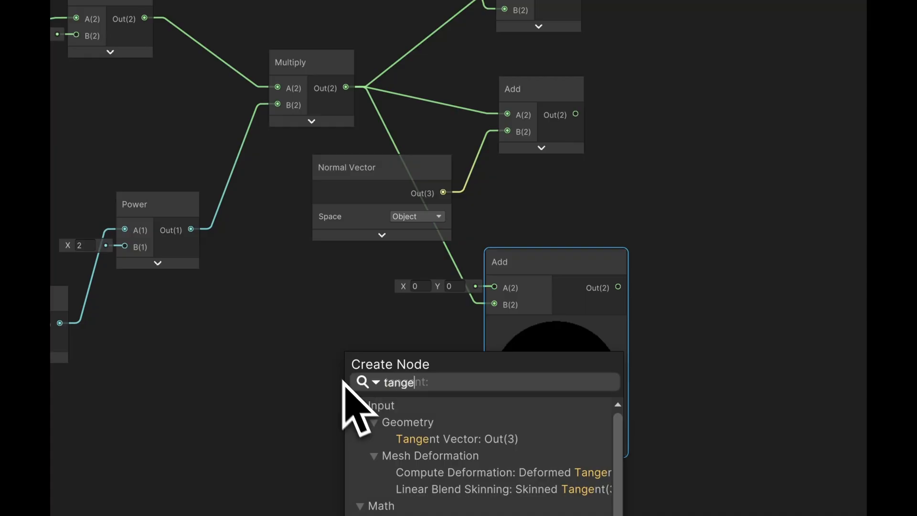
pyautogui.click(440, 437)
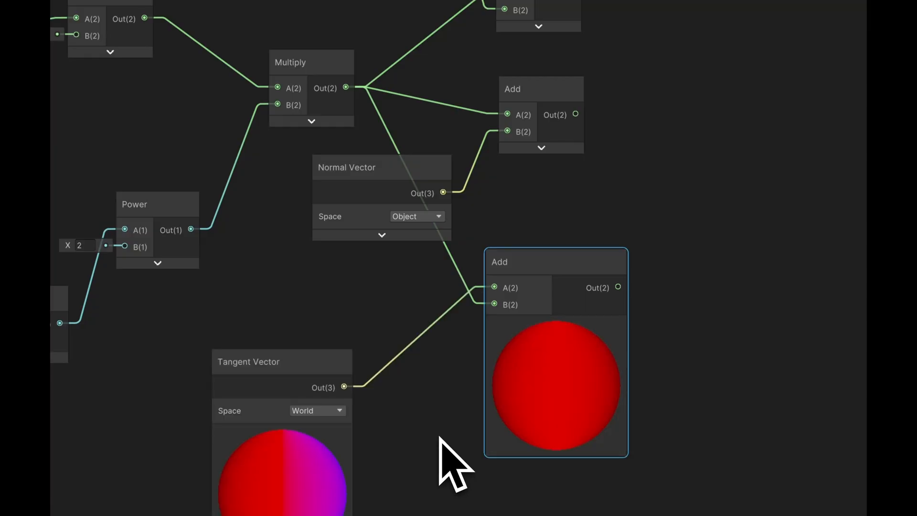
# - Place the Tangent Vector node beside the third Add, set its space to Object and collapse both nodes' previews
pyautogui.moveTo(292, 362); pyautogui.dragTo(358, 294)
pyautogui.click(395, 345)
pyautogui.click(393, 370)
pyautogui.click(356, 367)
pyautogui.moveTo(500, 350)
pyautogui.click(556, 325)
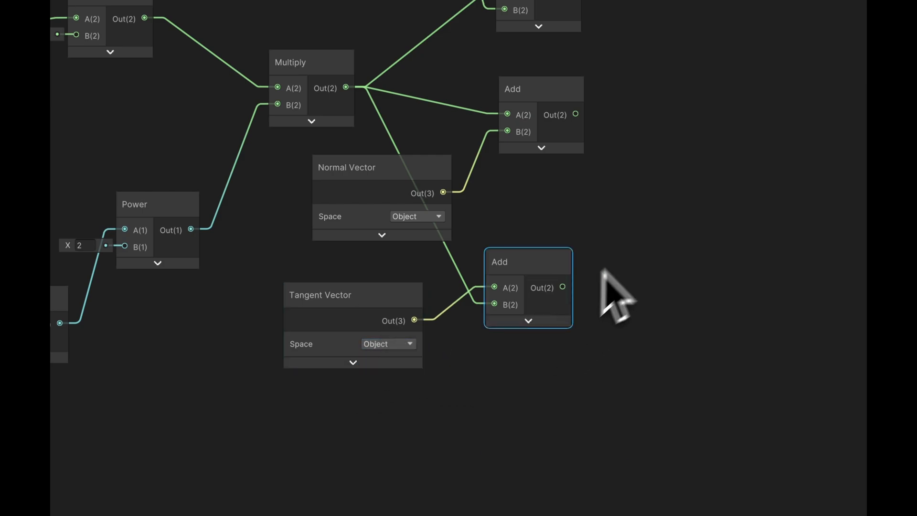
# - Connect the three Add outputs to the Vertex block's Position, Normal and Tangent inputs respectively
pyautogui.moveTo(597, 280); pyautogui.dragTo(466, 297, button='middle')
pyautogui.scroll(-2, 492, 292)
pyautogui.moveTo(597, 293); pyautogui.dragTo(437, 268, button='middle')
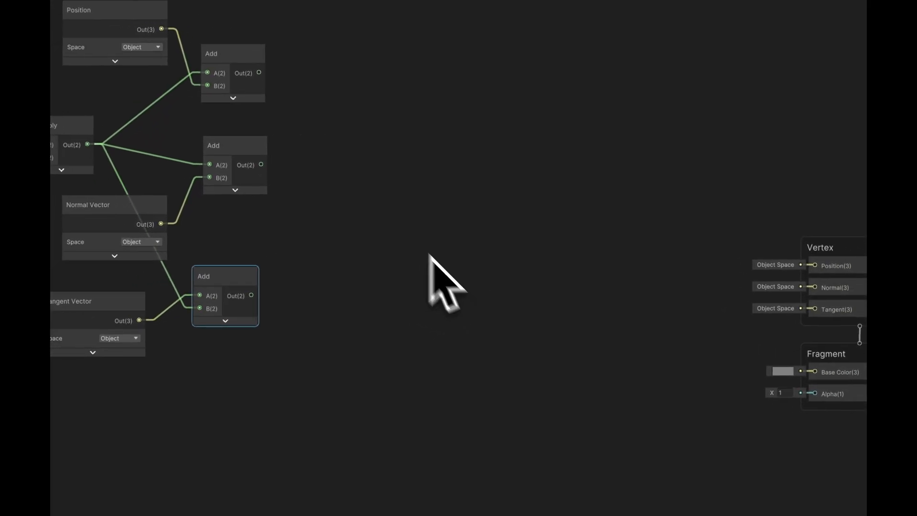
pyautogui.moveTo(269, 127); pyautogui.dragTo(56, 122)
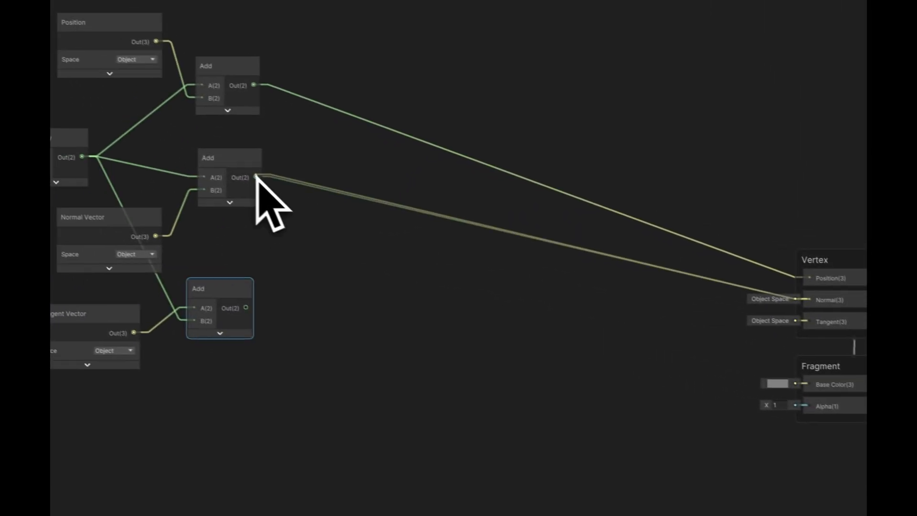
pyautogui.moveTo(261, 312); pyautogui.dragTo(824, 325)
# - Add a Sample Texture 2D node and place it below the Tangent Vector and third Add nodes
pyautogui.moveTo(311, 337); pyautogui.dragTo(589, 322, button='middle')
pyautogui.moveTo(466, 342); pyautogui.dragTo(448, 350, button='middle')
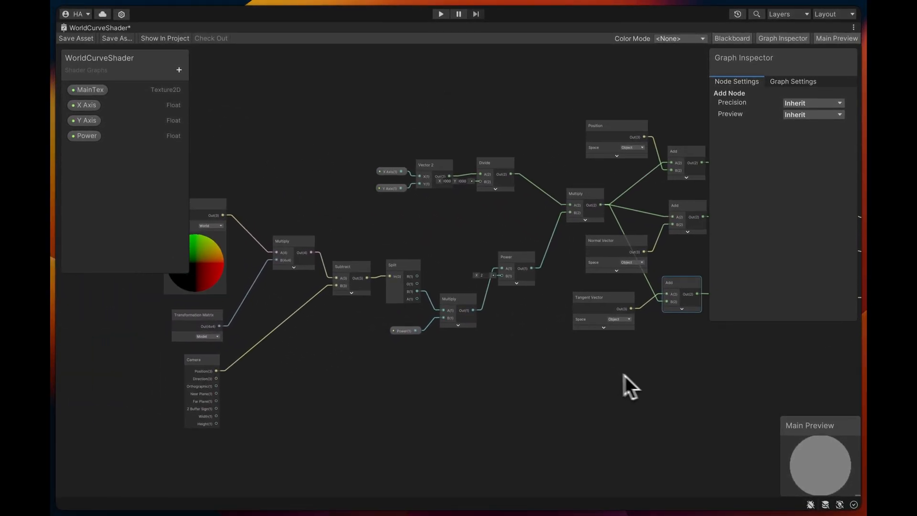
pyautogui.moveTo(536, 349); pyautogui.dragTo(438, 288, button='middle')
pyautogui.moveTo(539, 321); pyautogui.dragTo(506, 304, button='middle')
pyautogui.moveTo(402, 300); pyautogui.dragTo(463, 285, button='middle')
pyautogui.press('space')
pyautogui.write('sam')
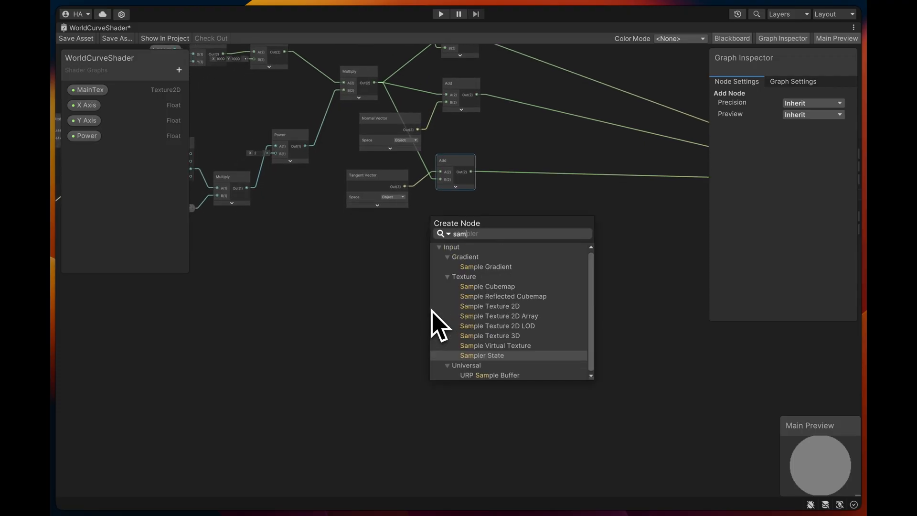
pyautogui.write('ple tex')
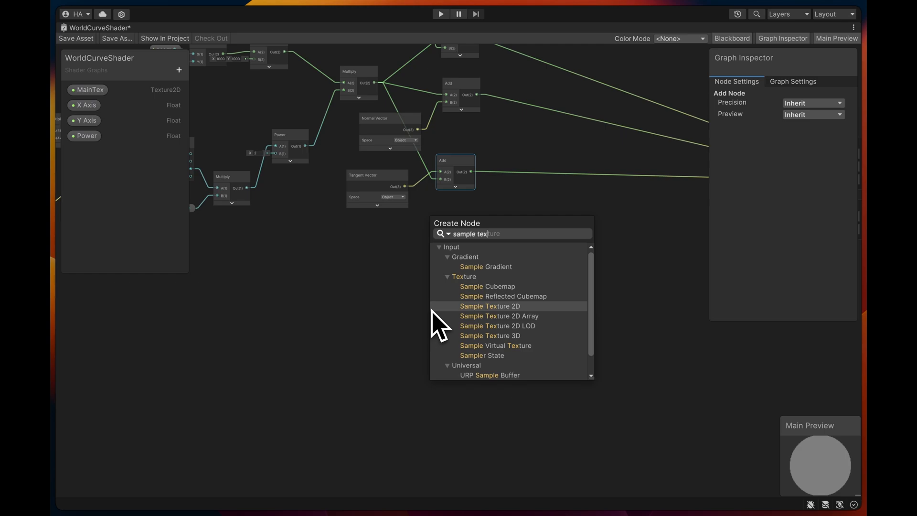
pyautogui.press('Return')
pyautogui.moveTo(452, 314); pyautogui.dragTo(495, 290)
# - Place the MainTex property in the graph, connect it to the Sample Texture 2D's Texture input, and collapse and align that node
pyautogui.click(102, 90)
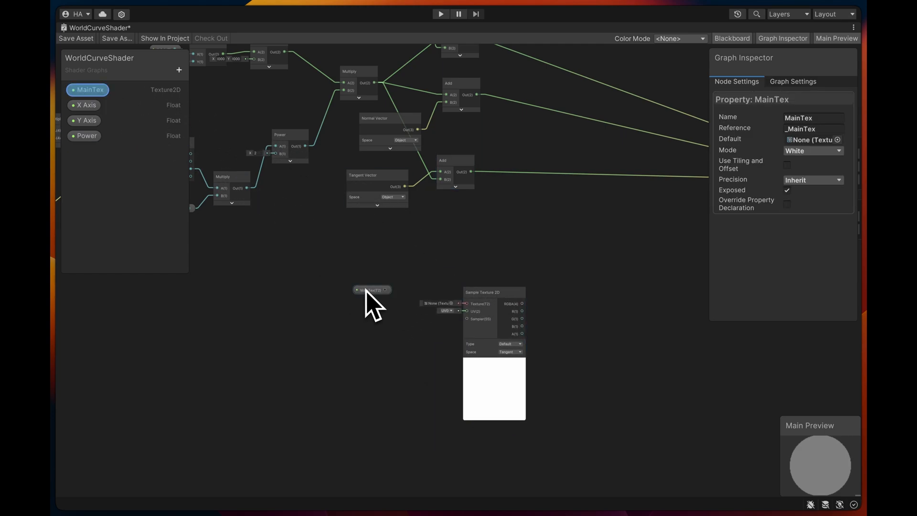
pyautogui.click(115, 103)
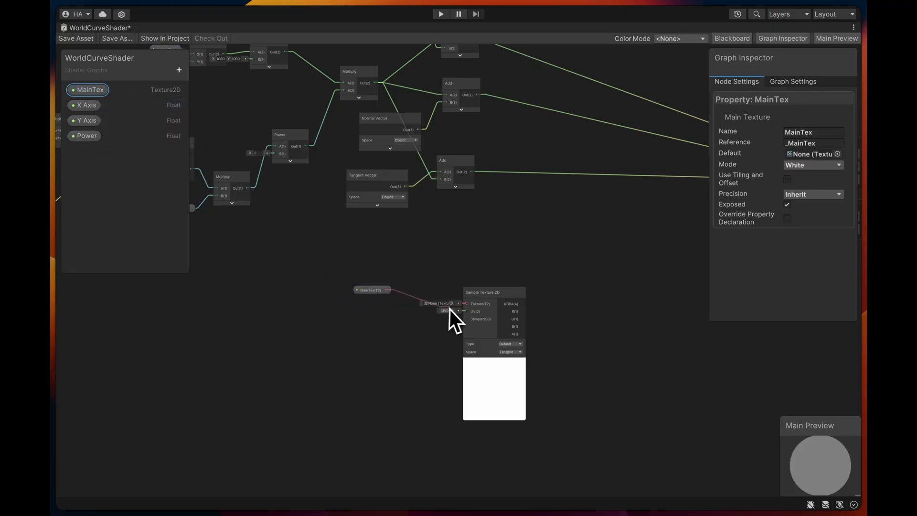
pyautogui.moveTo(463, 306); pyautogui.dragTo(434, 294)
pyautogui.click(464, 356)
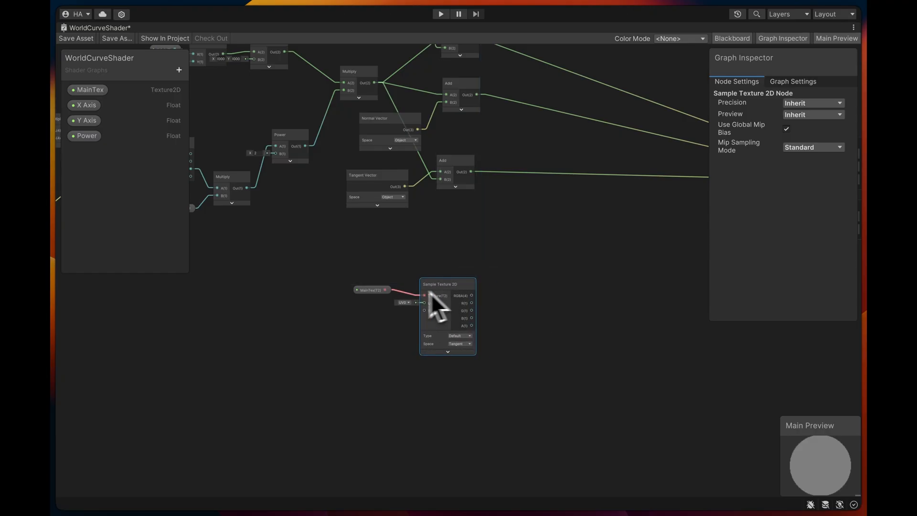
pyautogui.moveTo(371, 290); pyautogui.dragTo(365, 300)
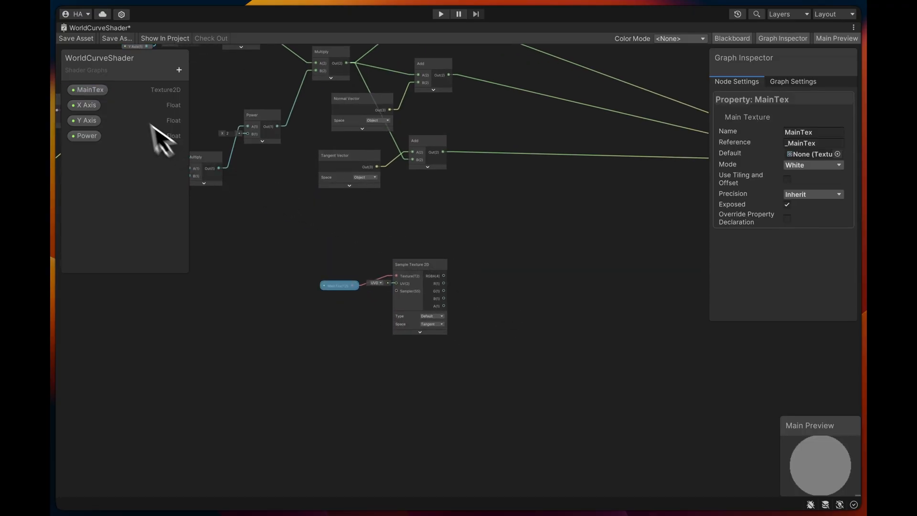
# - Create a Boolean property named IsVertexColored, place it above the Sample Texture 2D node and start adding a node beside it
pyautogui.click(179, 70)
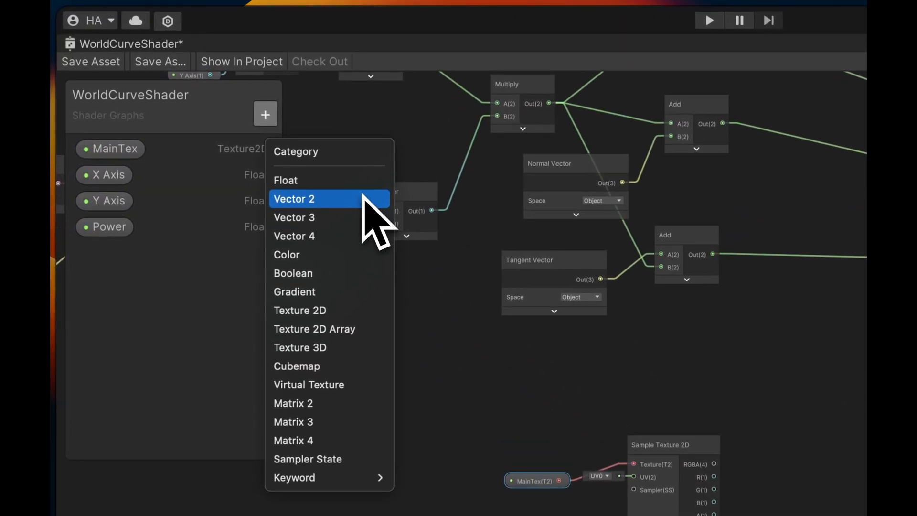
pyautogui.click(333, 272)
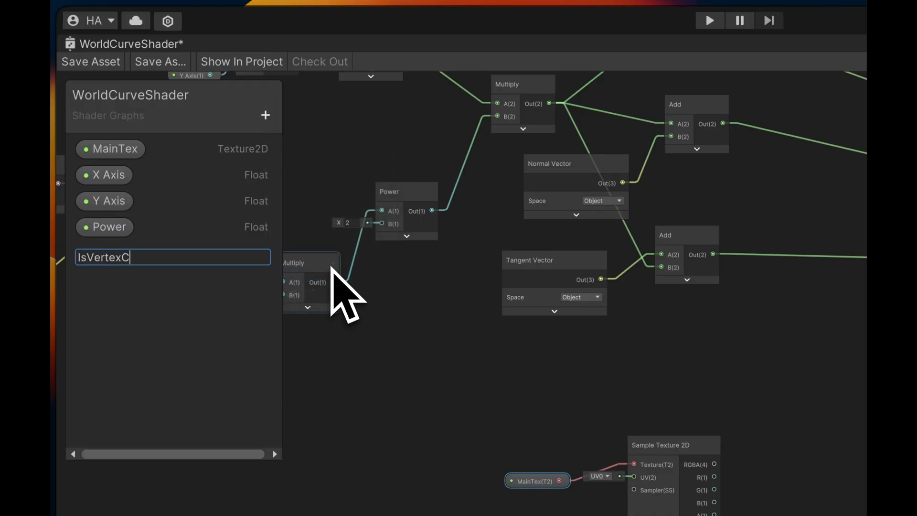
pyautogui.write('IsVertexColored')
pyautogui.press('Return')
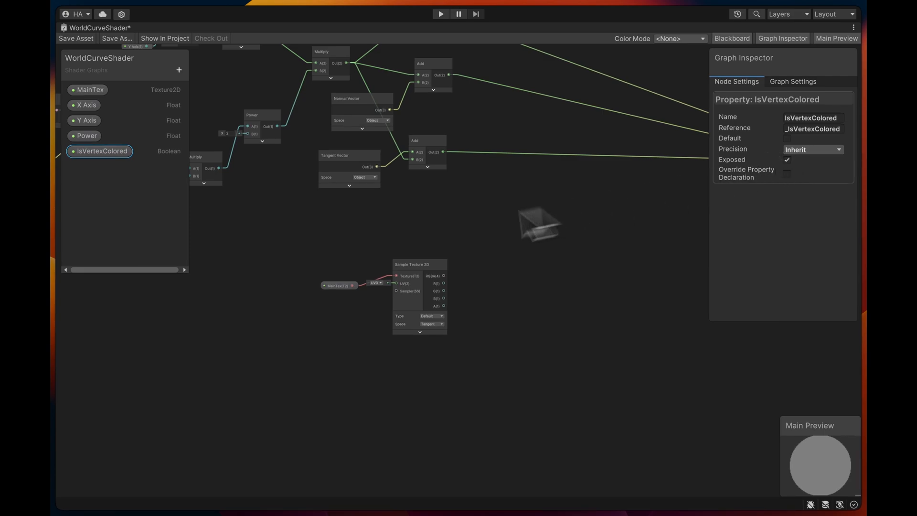
pyautogui.moveTo(91, 151); pyautogui.dragTo(453, 241)
pyautogui.press('space')
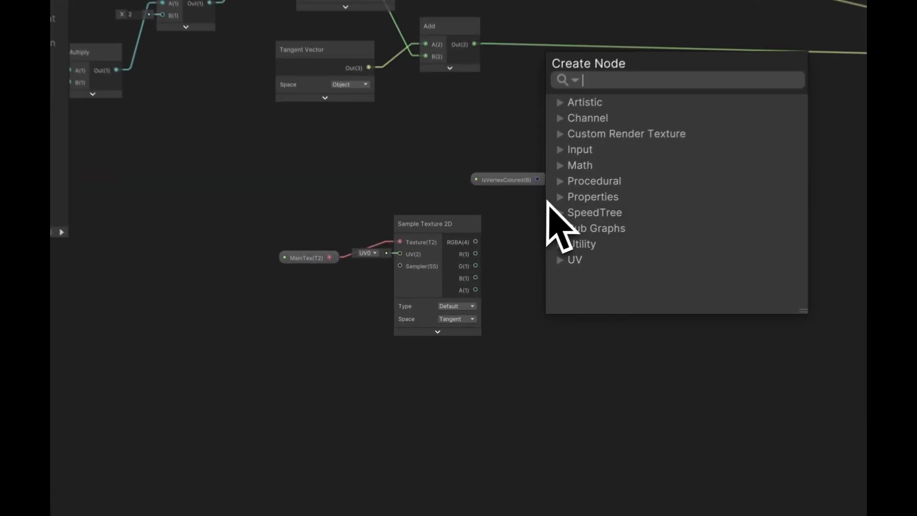
pyautogui.write('pred')
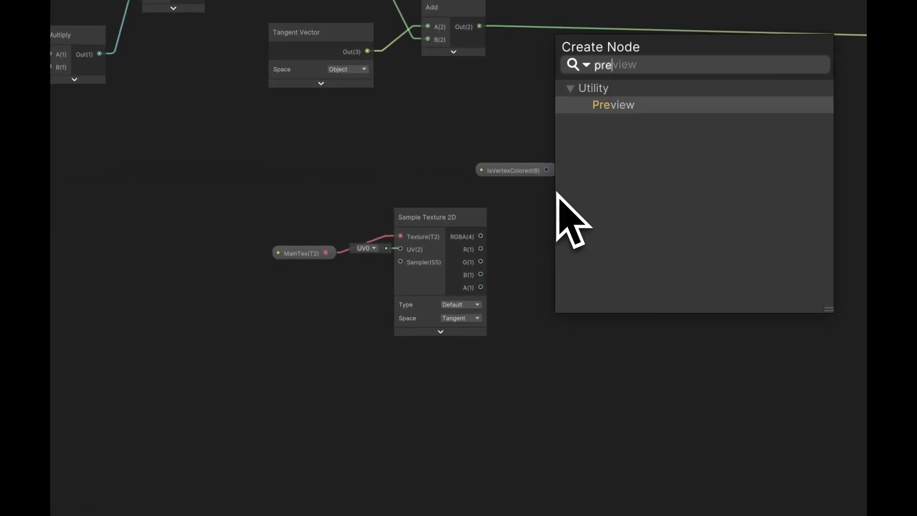
pyautogui.press('BackSpace')
pyautogui.press('BackSpace')
pyautogui.press('BackSpace')
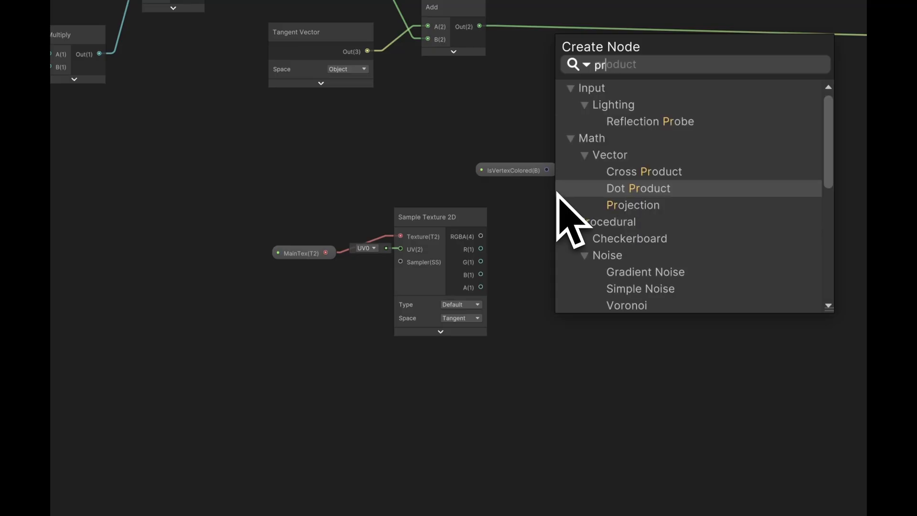
pyautogui.write('e')
pyautogui.press('super+a')
# - Add a Branch node beside IsVertexColored and connect that property to its Predicate input
pyautogui.write('bran')
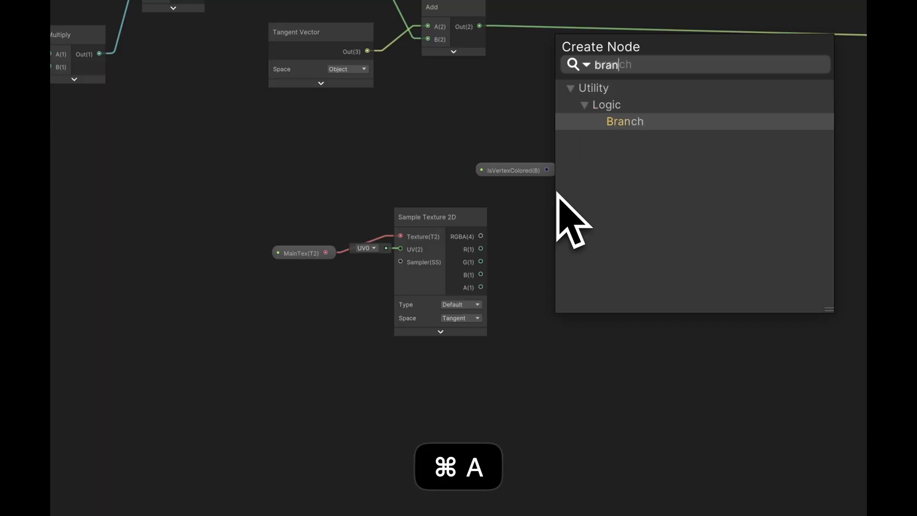
pyautogui.press('Return')
pyautogui.moveTo(600, 216); pyautogui.dragTo(636, 186)
pyautogui.moveTo(547, 170); pyautogui.dragTo(629, 205)
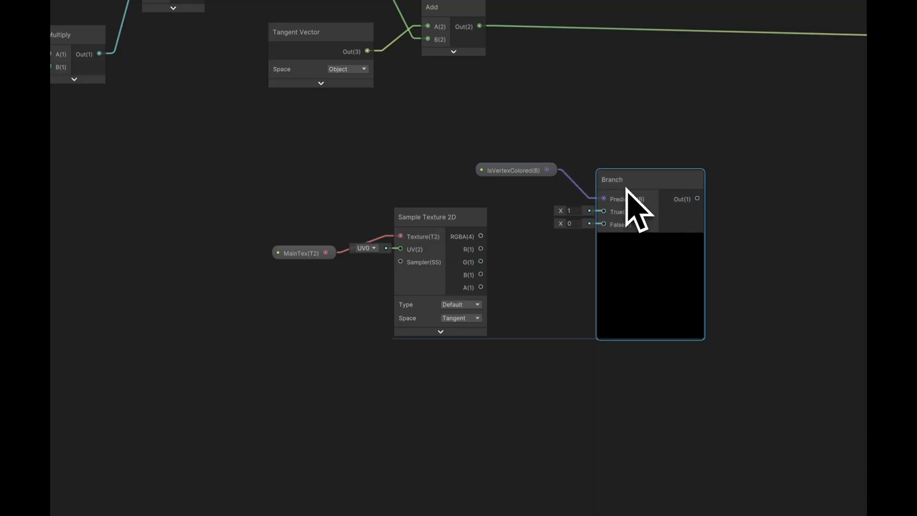
# - Move the MainTex and Sample Texture 2D nodes lower and add a Vertex Color node with its preview collapsed
pyautogui.moveTo(485, 378); pyautogui.dragTo(301, 234)
pyautogui.moveTo(421, 221); pyautogui.dragTo(444, 266)
pyautogui.click(403, 215)
pyautogui.press('space')
pyautogui.write('verte')
pyautogui.press('Up')
pyautogui.press('Return')
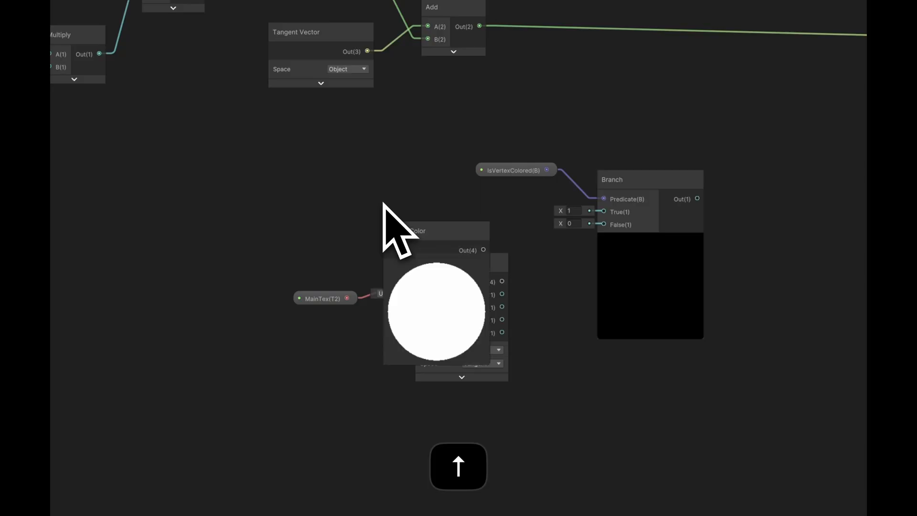
pyautogui.click(437, 266)
# - Wire Vertex Color to the Branch's True input, the texture sample's RGBA to False, and the Branch output to Base Color
pyautogui.moveTo(430, 244); pyautogui.dragTo(504, 282)
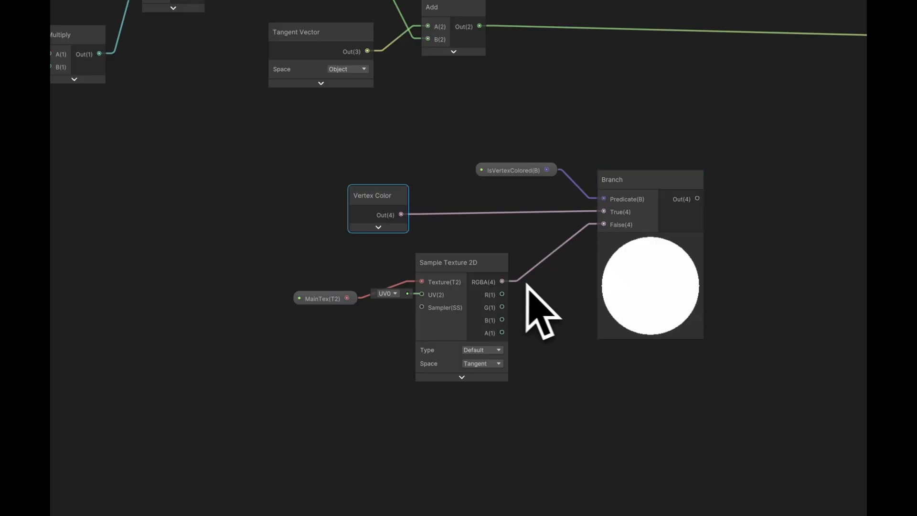
pyautogui.moveTo(554, 291); pyautogui.dragTo(310, 244, button='middle')
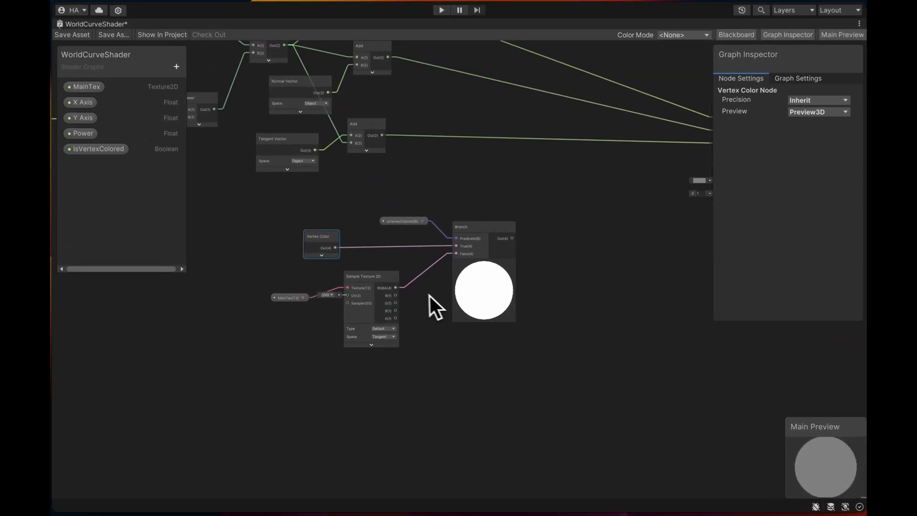
pyautogui.moveTo(425, 223); pyautogui.dragTo(629, 169)
pyautogui.moveTo(513, 268); pyautogui.dragTo(730, 333, button='middle')
pyautogui.scroll(-3, 551, 252)
pyautogui.moveTo(566, 253); pyautogui.dragTo(629, 279, button='middle')
pyautogui.scroll(1, 629, 278)
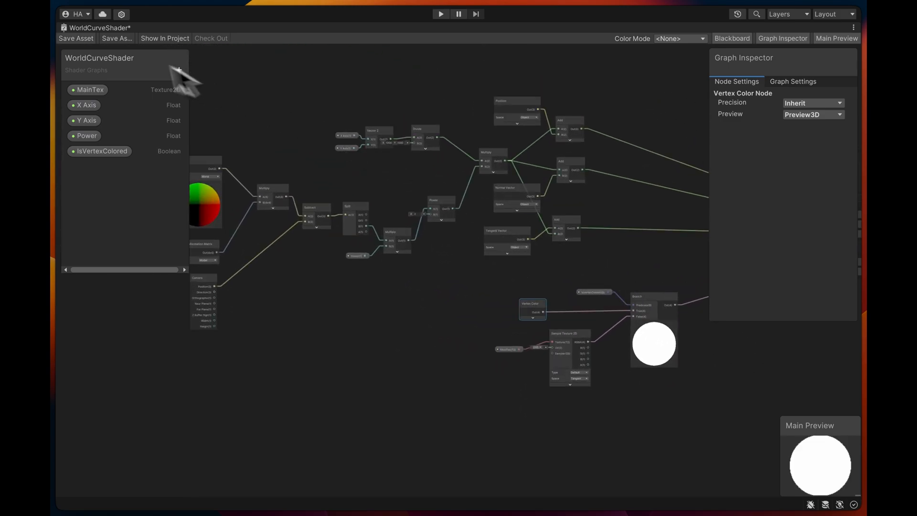
# - Save the WorldCurveShader asset, restore the normal editor layout and show the Scene view
pyautogui.click(75, 39)
pyautogui.hotkey('shift', 'space')
pyautogui.click(244, 102)
pyautogui.hotkey('shift', 'space')
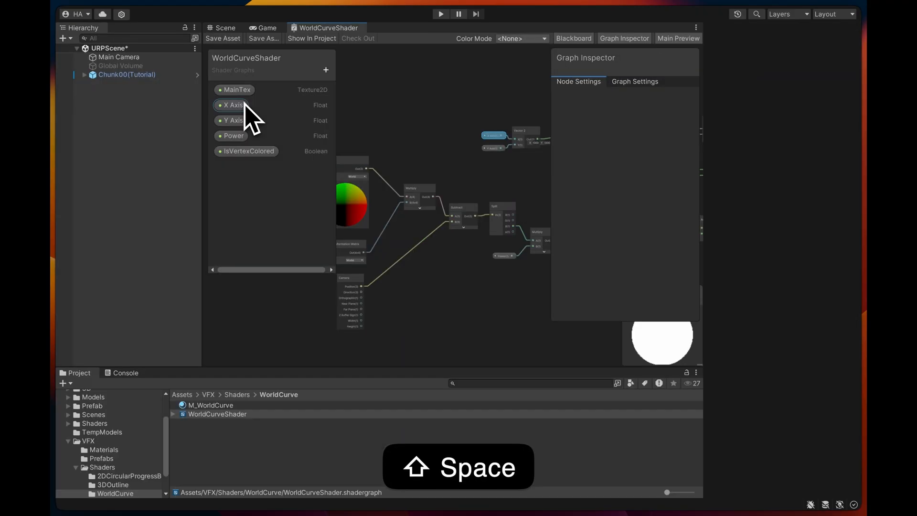
pyautogui.click(225, 28)
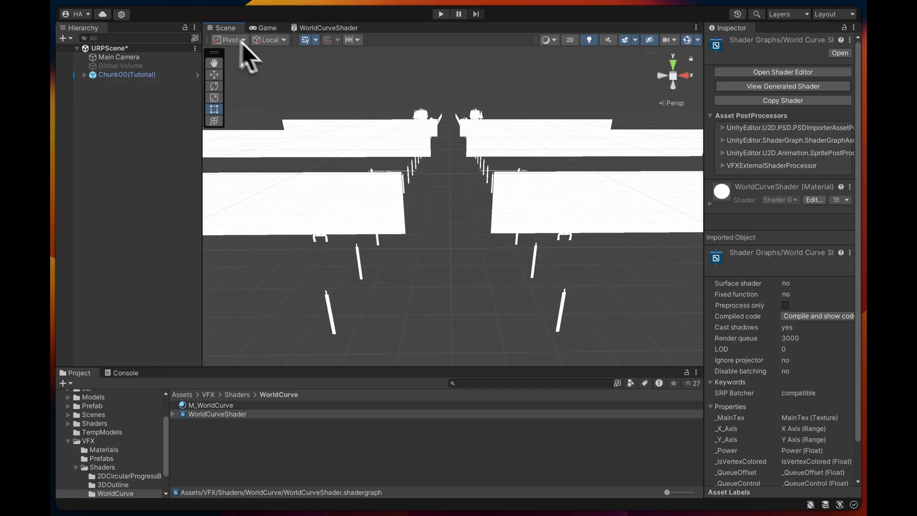
# - Enable IsVertexColored on the M_WorldCurve material and set its Power to 1
pyautogui.click(426, 179)
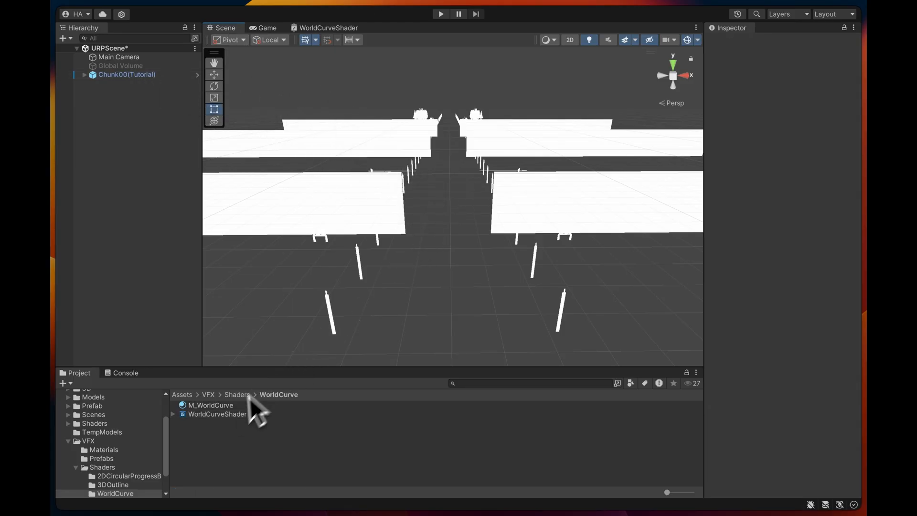
pyautogui.click(219, 406)
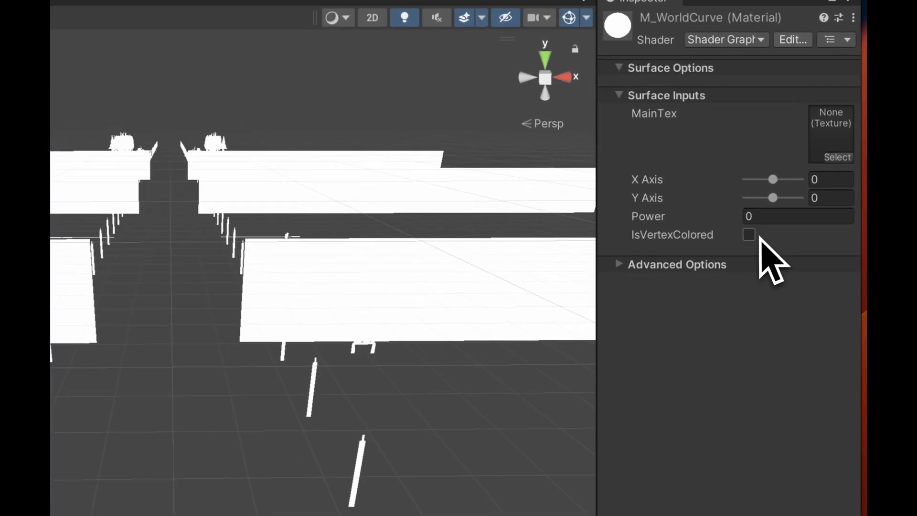
pyautogui.click(794, 169)
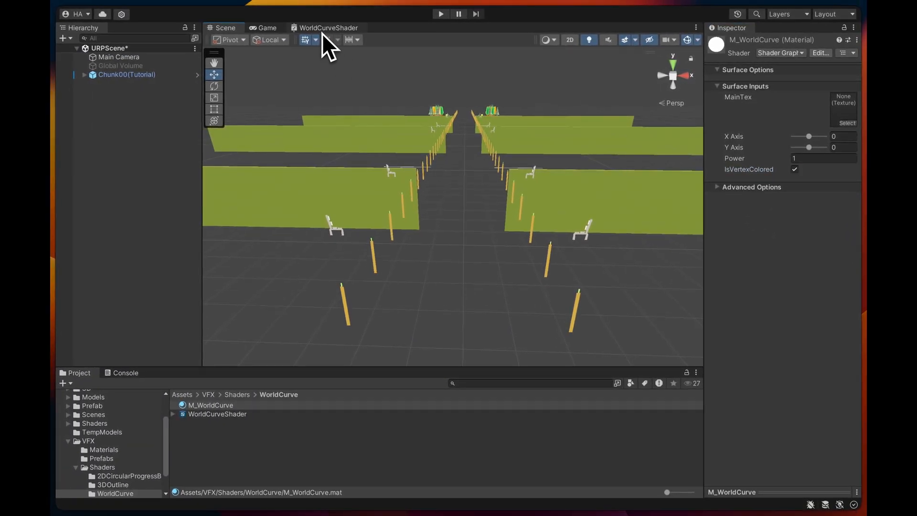
# - Set WorldCurveShader's Depth Write to ForceEnabled in its graph settings and save the asset
pyautogui.click(241, 21)
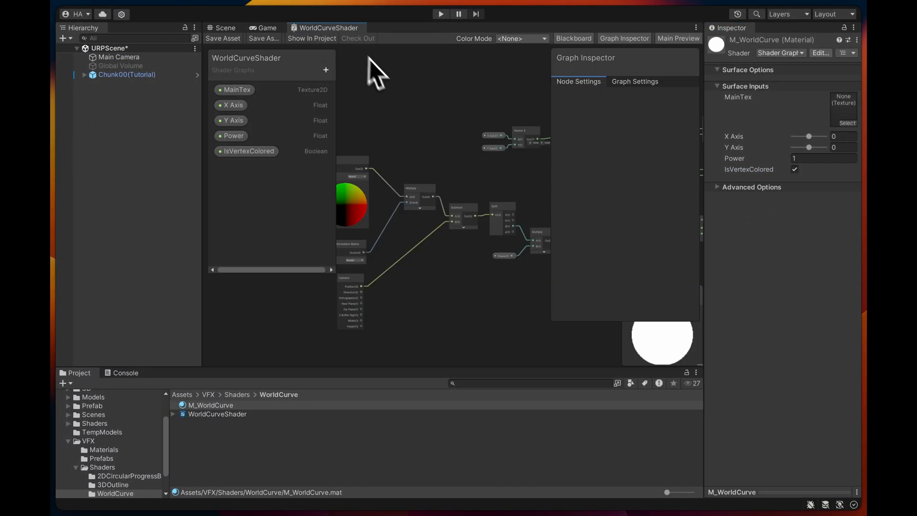
pyautogui.click(625, 84)
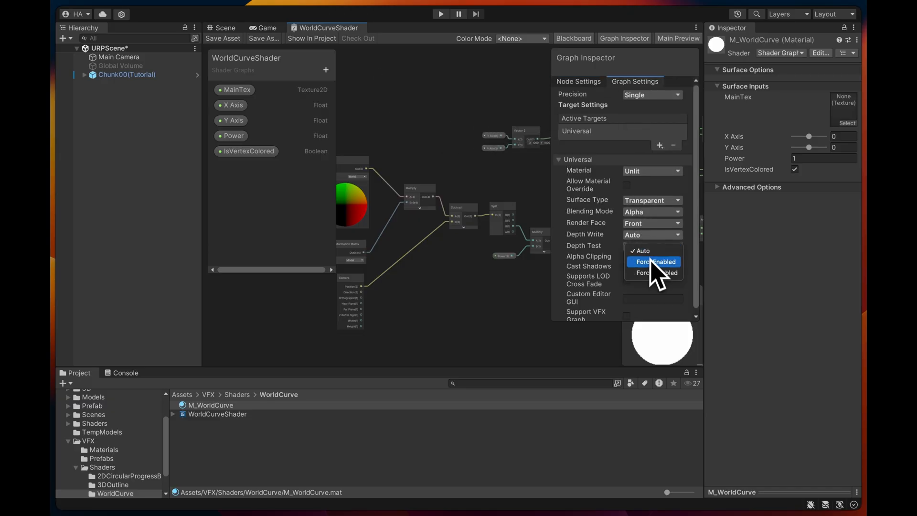
pyautogui.click(654, 263)
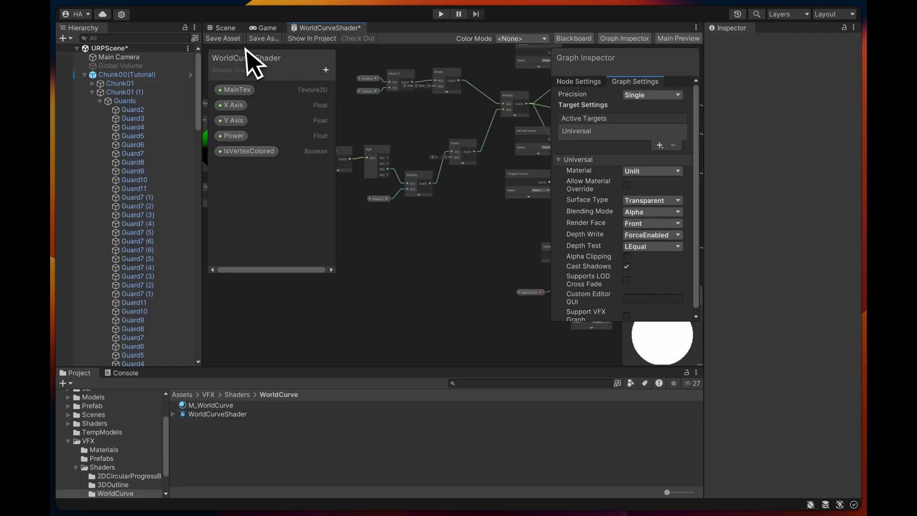
pyautogui.click(238, 40)
# - Maximize the shader graph and move the node chain from World-space Position and Camera through Power further left as a group
pyautogui.hotkey('shift', 'space')
pyautogui.scroll(5, 539, 262)
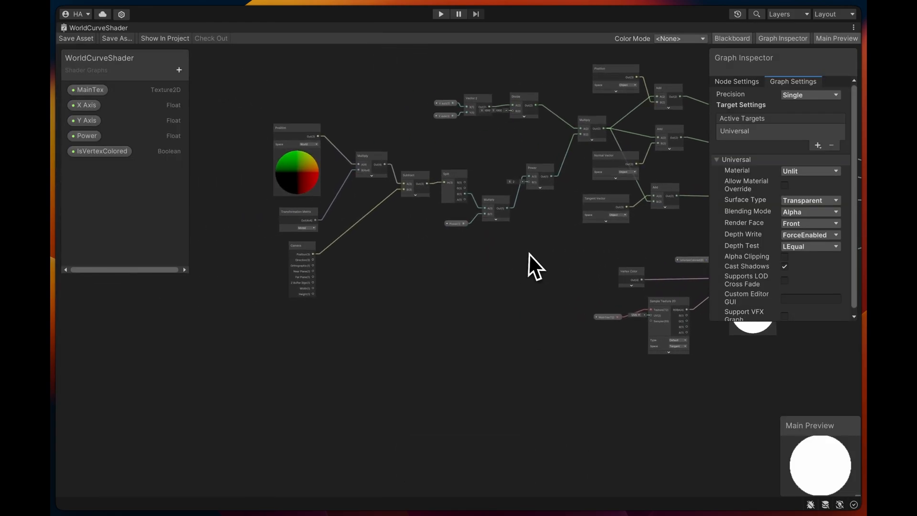
pyautogui.moveTo(517, 272)
pyautogui.mouseDown(button='middle')
pyautogui.moveTo(515, 290)
pyautogui.moveTo(534, 297)
pyautogui.moveTo(520, 285)
pyautogui.mouseUp(button='middle')
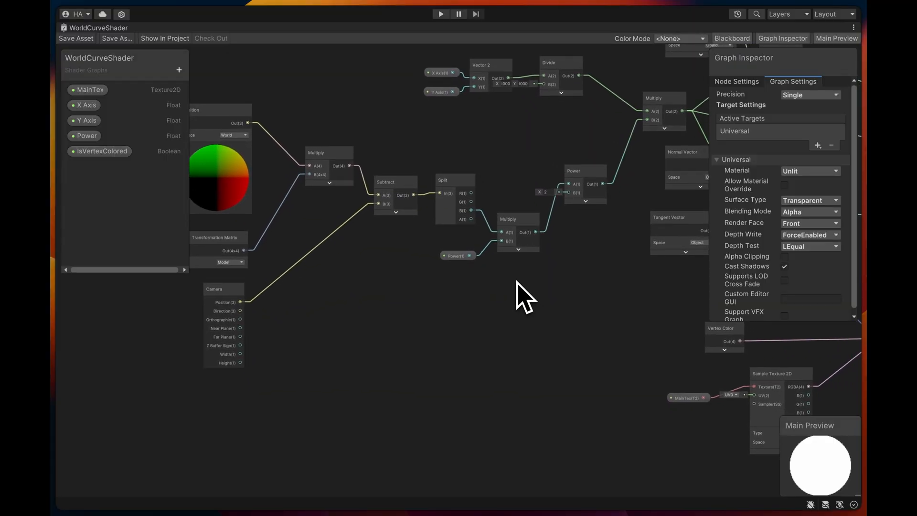
pyautogui.moveTo(516, 224); pyautogui.dragTo(513, 219)
pyautogui.moveTo(595, 244); pyautogui.dragTo(576, 287, button='middle')
pyautogui.scroll(-3, 482, 333)
pyautogui.moveTo(577, 335); pyautogui.dragTo(301, 159)
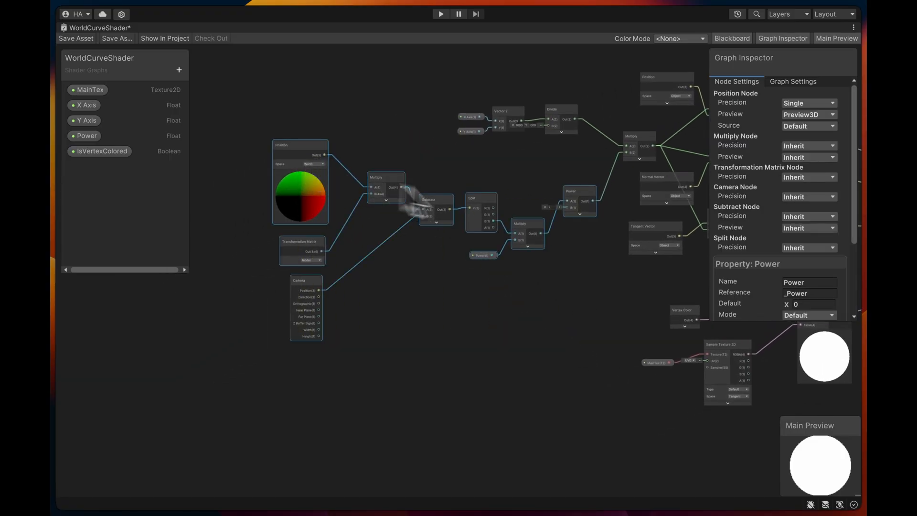
pyautogui.moveTo(571, 199); pyautogui.dragTo(448, 201)
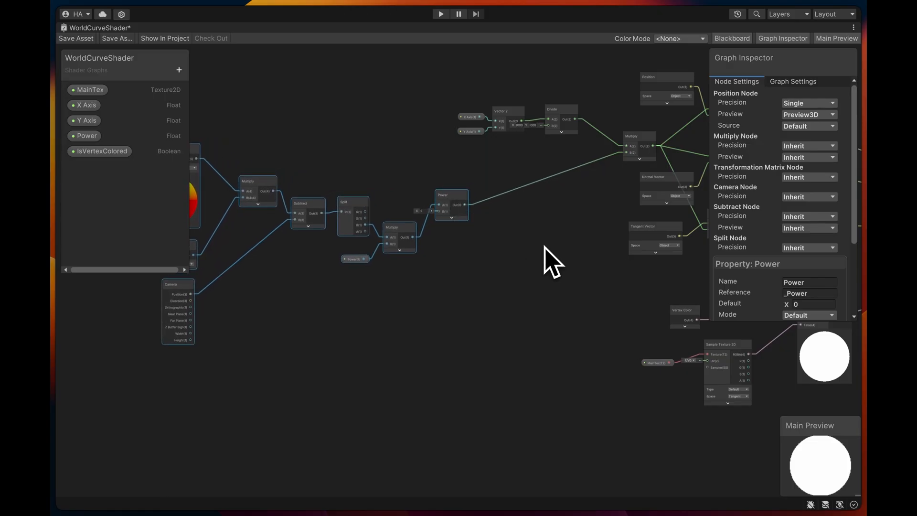
# - Move the X Axis, Y Axis, Vector 2, Divide and third Multiply nodes together next to the Power node
pyautogui.click(632, 171)
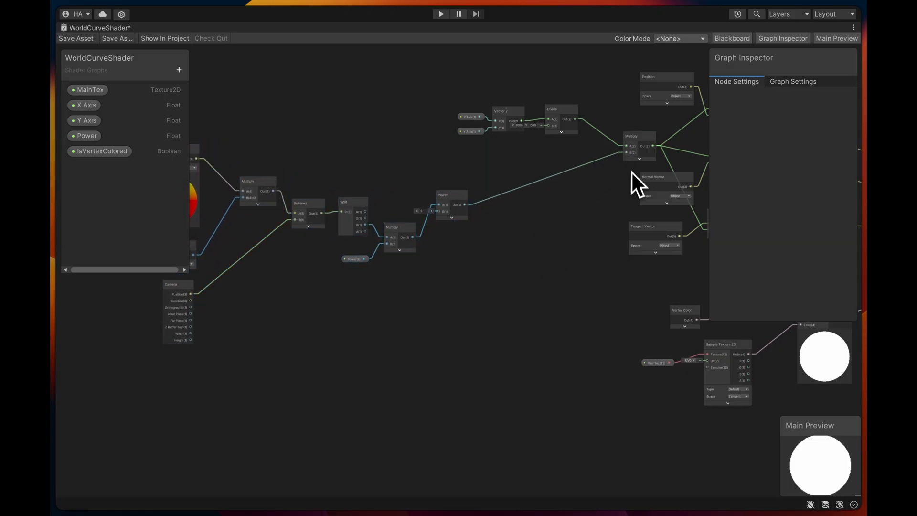
pyautogui.moveTo(477, 110); pyautogui.dragTo(478, 111)
pyautogui.moveTo(551, 115); pyautogui.dragTo(411, 109)
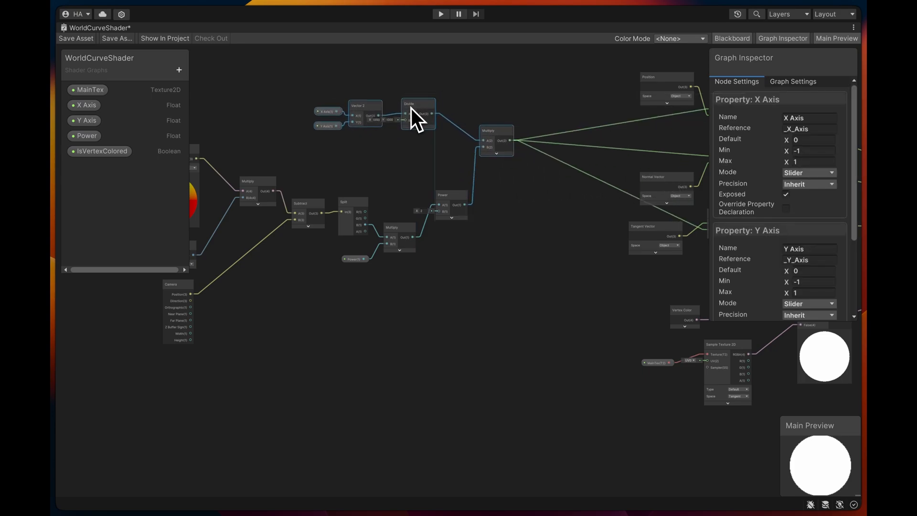
# - Add a Multiply node whose A input is fed by the output of the Multiply node combining Divide and Power
pyautogui.click(535, 210)
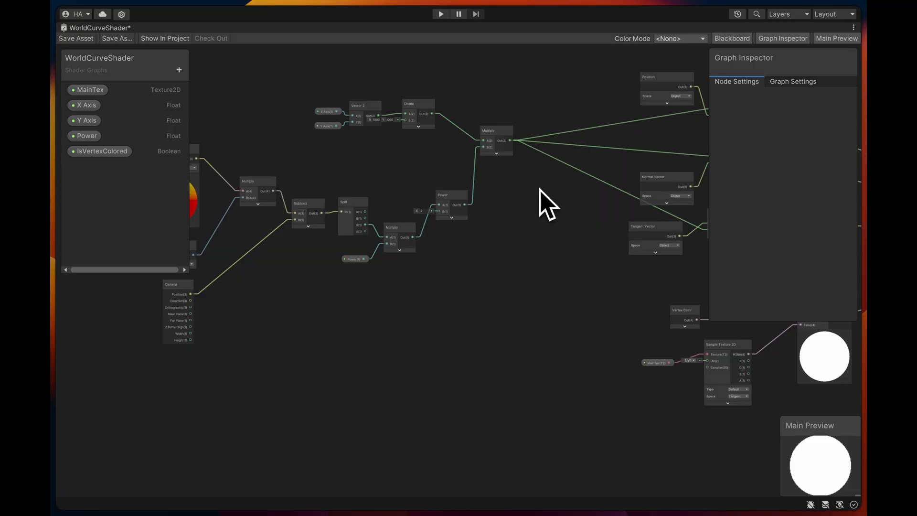
pyautogui.press('space')
pyautogui.write('mul')
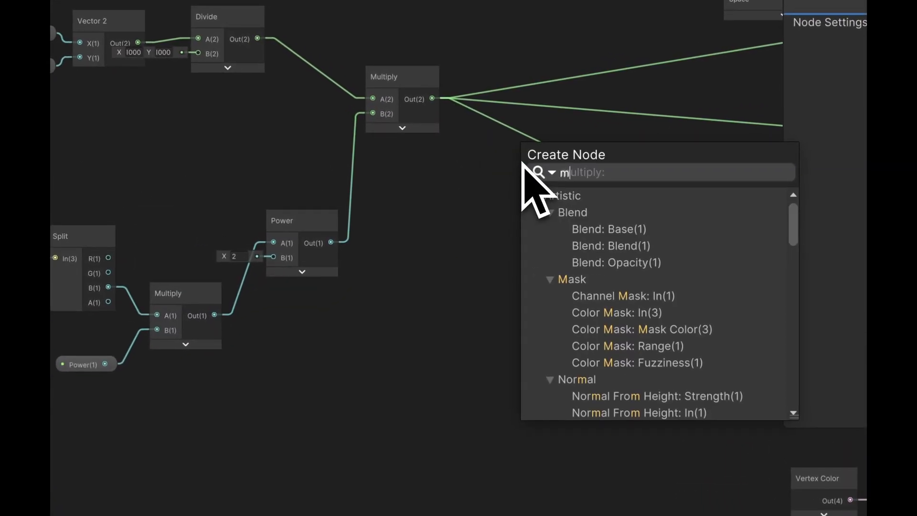
pyautogui.press('Return')
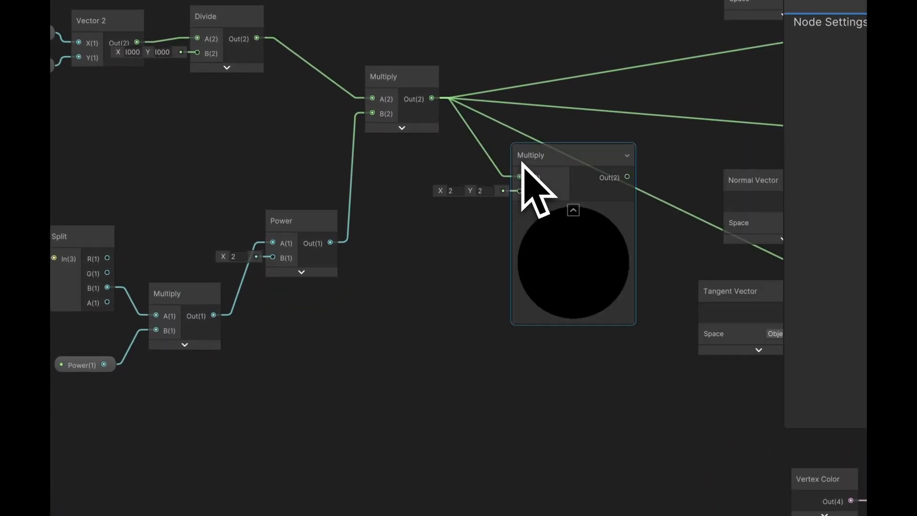
# - Add a Transformation Matrix node feeding the new Multiply node's B input and set it to InverseModel
pyautogui.press('space')
pyautogui.write('t')
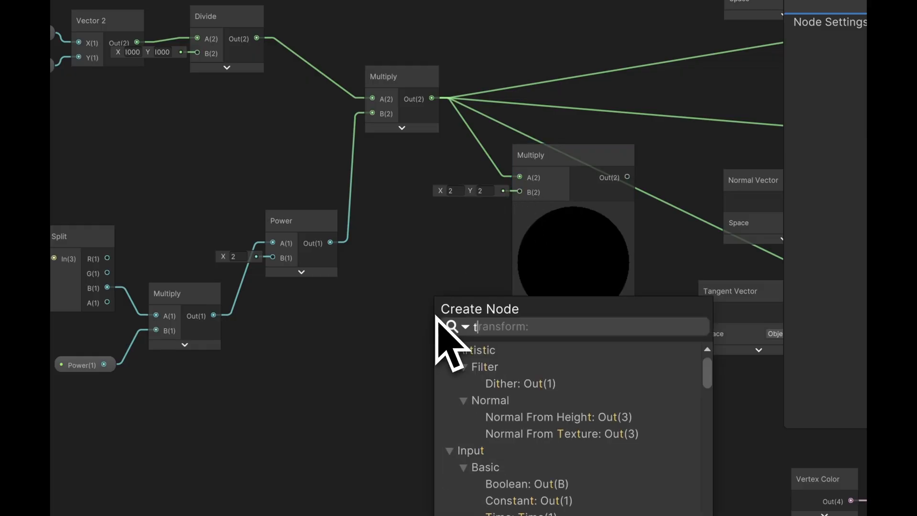
pyautogui.write('ransforma')
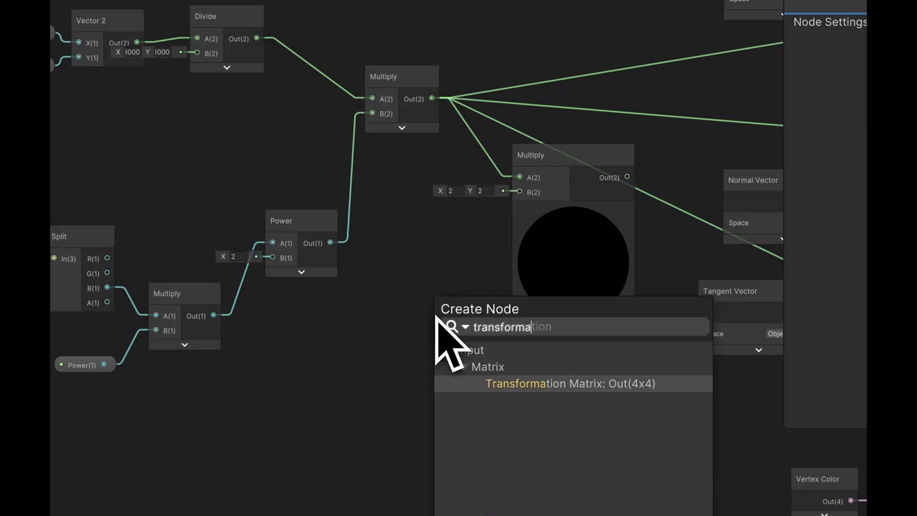
pyautogui.press('Return')
pyautogui.click(429, 352)
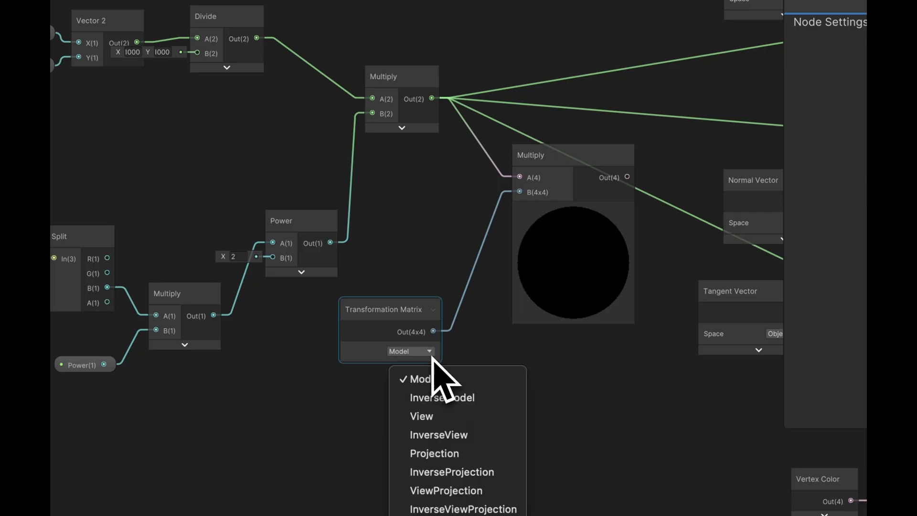
pyautogui.click(432, 397)
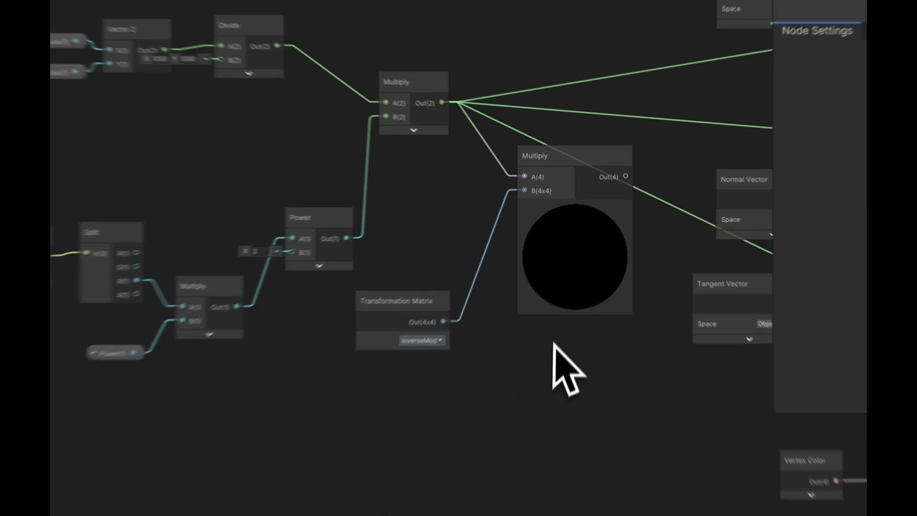
# - Collapse the new Multiply node's preview and place the node close beside the Multiply node that feeds it
pyautogui.moveTo(571, 288); pyautogui.dragTo(501, 306, button='middle')
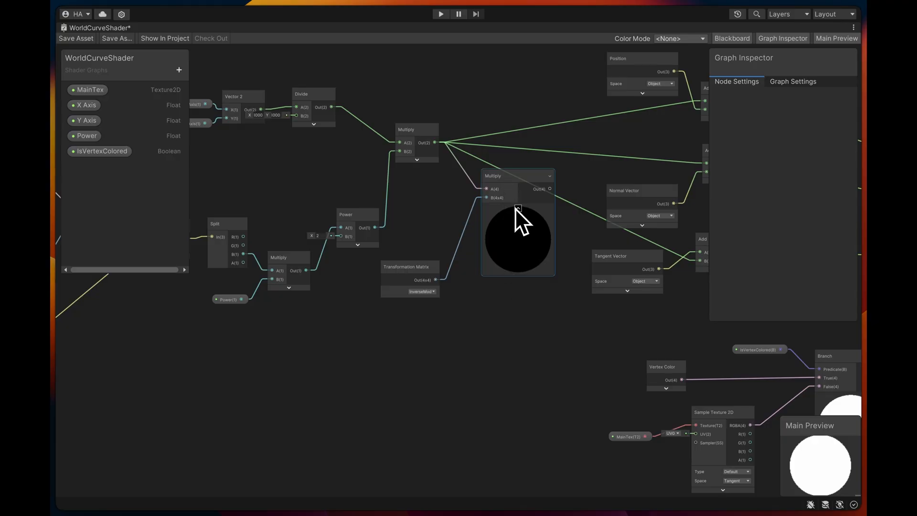
pyautogui.click(516, 208)
pyautogui.moveTo(511, 187); pyautogui.dragTo(511, 166)
pyautogui.moveTo(511, 166); pyautogui.dragTo(437, 197, button='middle')
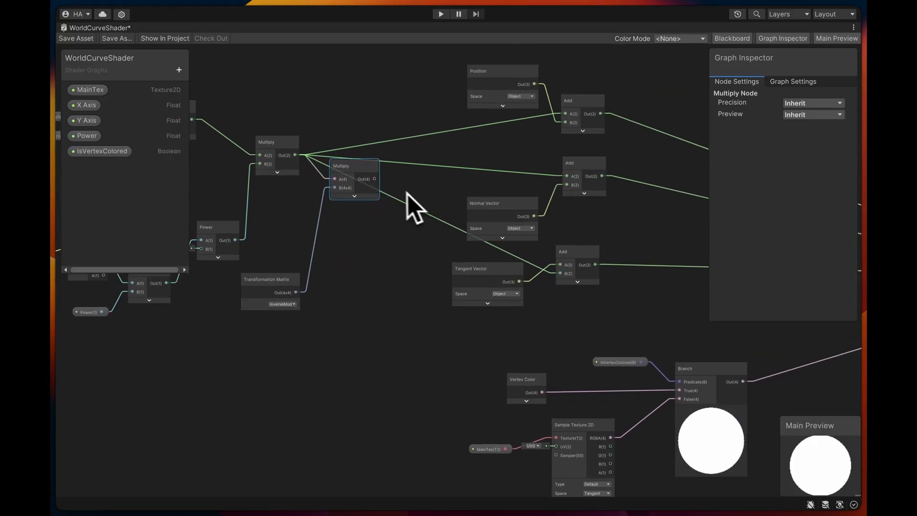
# - Connect the new Multiply output to the Position, Normal Vector and Tangent Vector Add nodes, replacing the earlier Multiply connections
pyautogui.moveTo(375, 179); pyautogui.dragTo(569, 117)
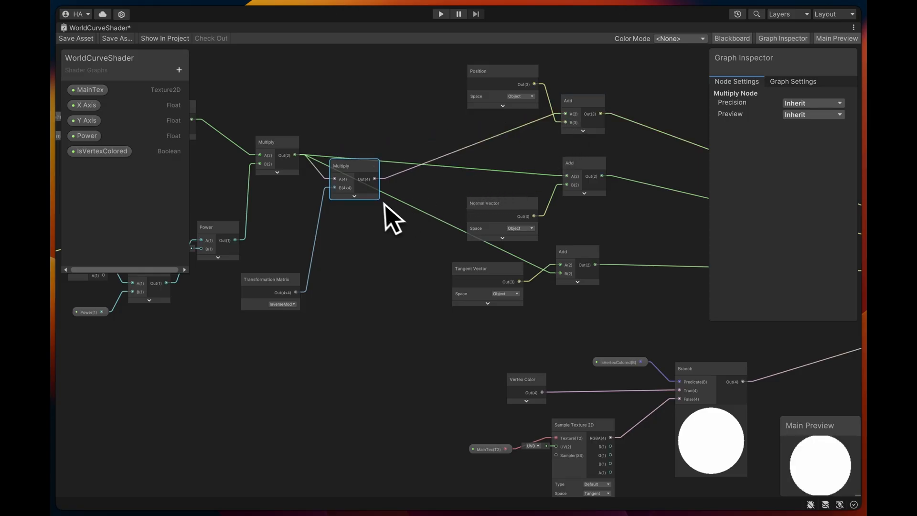
pyautogui.moveTo(566, 178); pyautogui.dragTo(567, 177)
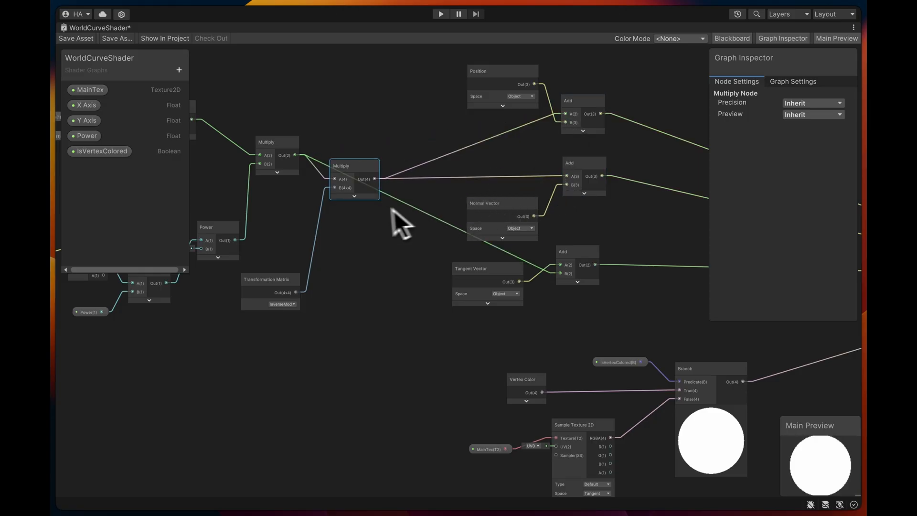
pyautogui.moveTo(375, 179); pyautogui.dragTo(559, 274)
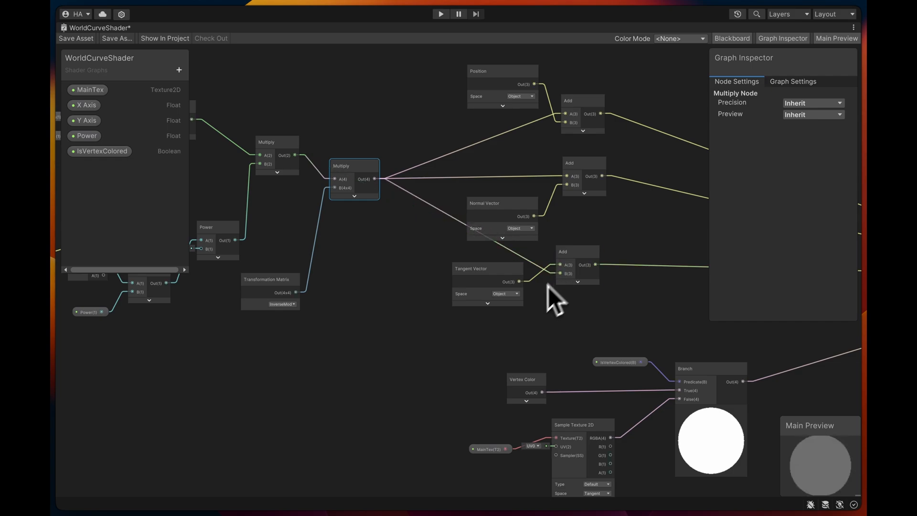
# - Move the Transformation Matrix node closer below the new Multiply node and review the graph through to the Vertex and Fragment outputs
pyautogui.moveTo(359, 347); pyautogui.dragTo(479, 336, button='middle')
pyautogui.moveTo(449, 273); pyautogui.dragTo(471, 249)
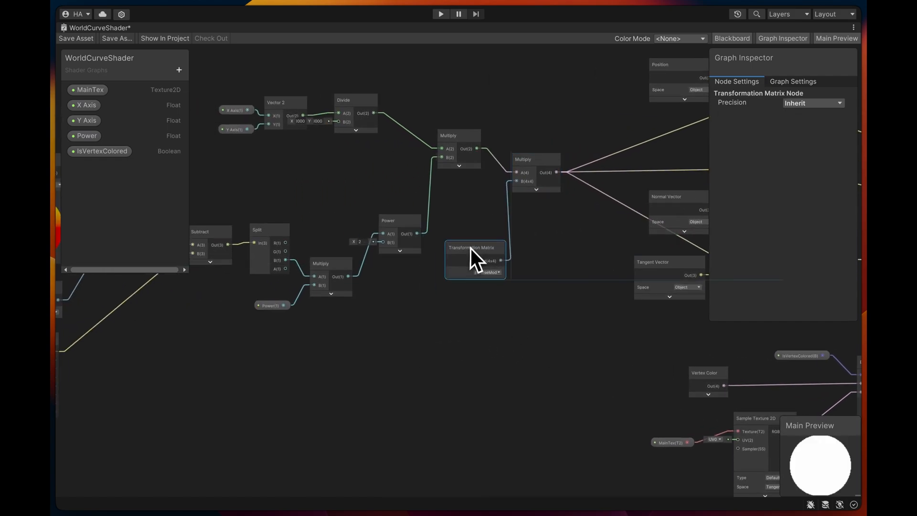
pyautogui.moveTo(415, 358); pyautogui.dragTo(728, 369, button='middle')
pyautogui.moveTo(527, 372); pyautogui.dragTo(285, 341, button='middle')
pyautogui.moveTo(448, 335); pyautogui.dragTo(195, 266, button='middle')
pyautogui.moveTo(564, 218); pyautogui.dragTo(399, 258, button='middle')
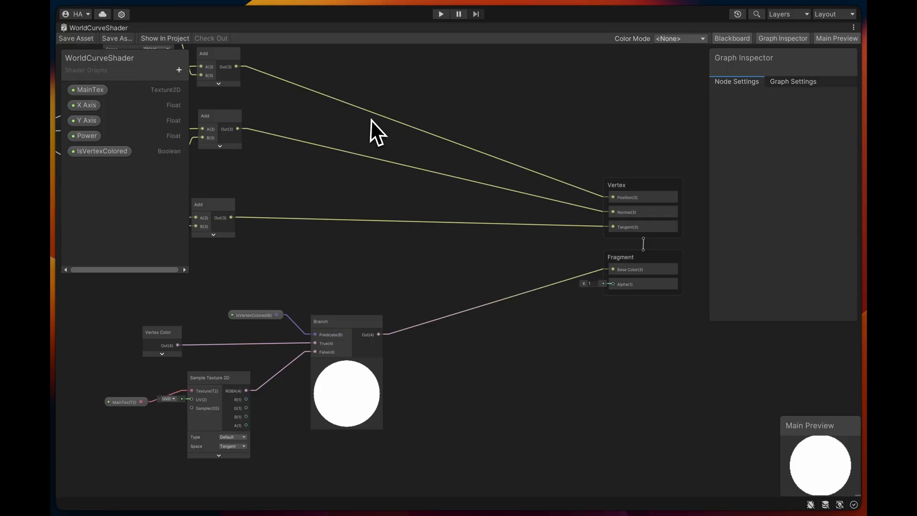
# - Restore the shader graph to its normal size, return to the Scene view and select the M_WorldCurve material
pyautogui.hotkey('shift', 'space')
pyautogui.click(321, 124)
pyautogui.hotkey('shift', 'space')
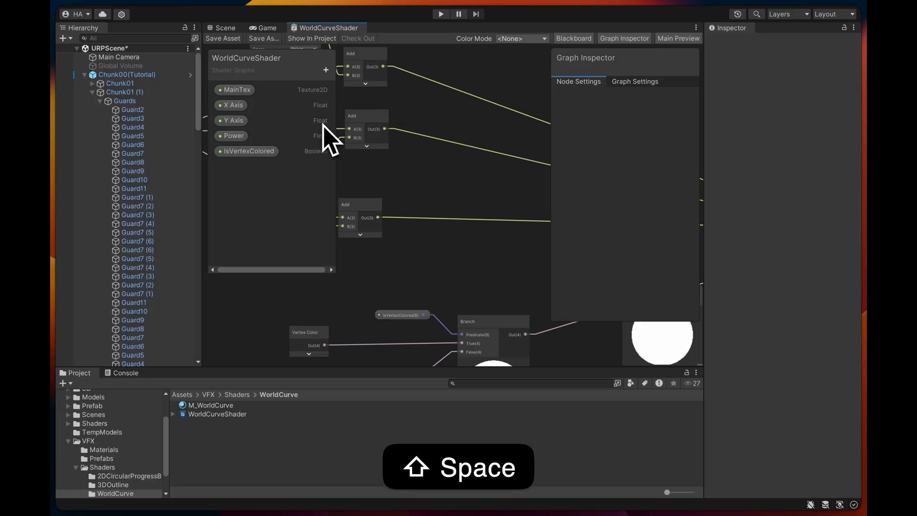
pyautogui.click(224, 27)
pyautogui.moveTo(438, 185)
pyautogui.keyDown('alt'); pyautogui.mouseDown()
pyautogui.moveTo(430, 196)
pyautogui.moveTo(444, 241)
pyautogui.moveTo(424, 187)
pyautogui.moveTo(435, 180)
pyautogui.moveTo(434, 190)
pyautogui.mouseUp(); pyautogui.keyUp('alt')
pyautogui.click(229, 406)
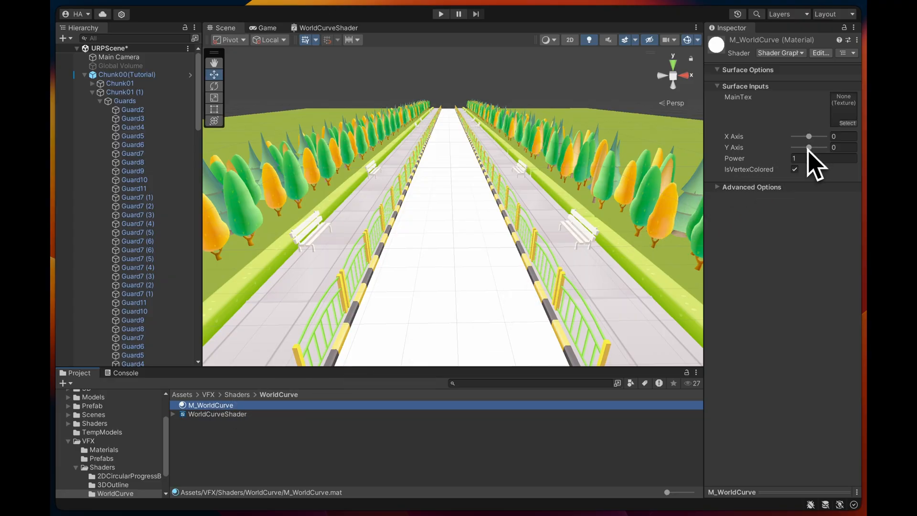
# - Keep IsVertexColored enabled on M_WorldCurve and set X Axis to -1, Y Axis to -0.04 and Power to 2.35
pyautogui.click(795, 170)
pyautogui.click(794, 169)
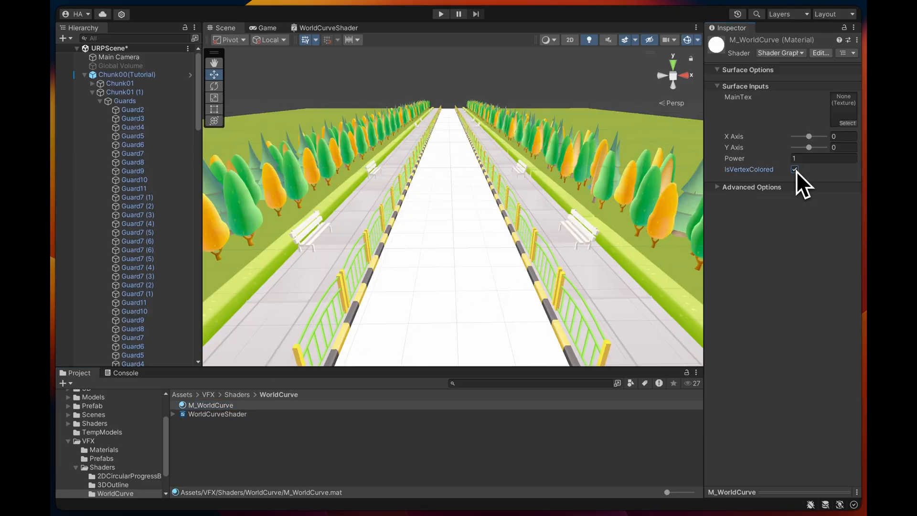
pyautogui.moveTo(807, 140); pyautogui.dragTo(824, 144)
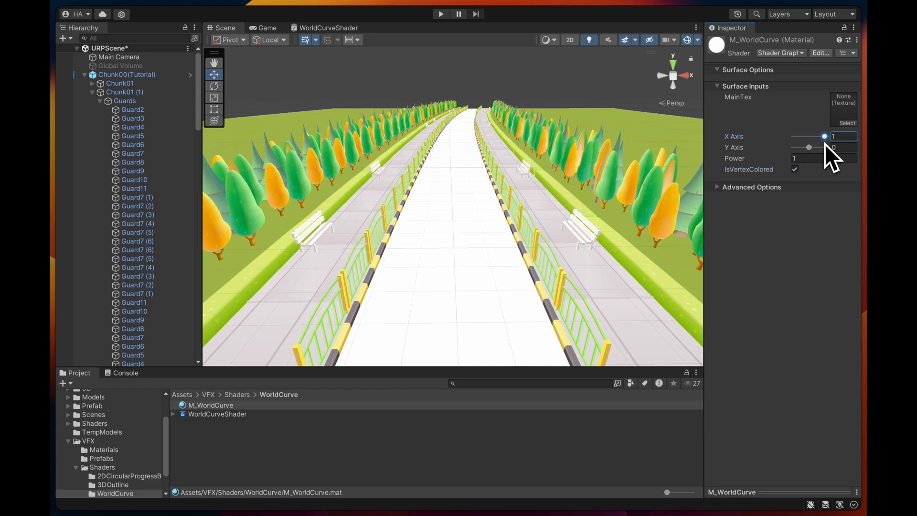
pyautogui.moveTo(812, 148)
pyautogui.mouseDown()
pyautogui.moveTo(784, 160)
pyautogui.moveTo(822, 152)
pyautogui.moveTo(802, 141)
pyautogui.moveTo(819, 149)
pyautogui.moveTo(776, 155)
pyautogui.moveTo(808, 151)
pyautogui.mouseUp()
pyautogui.click(815, 148)
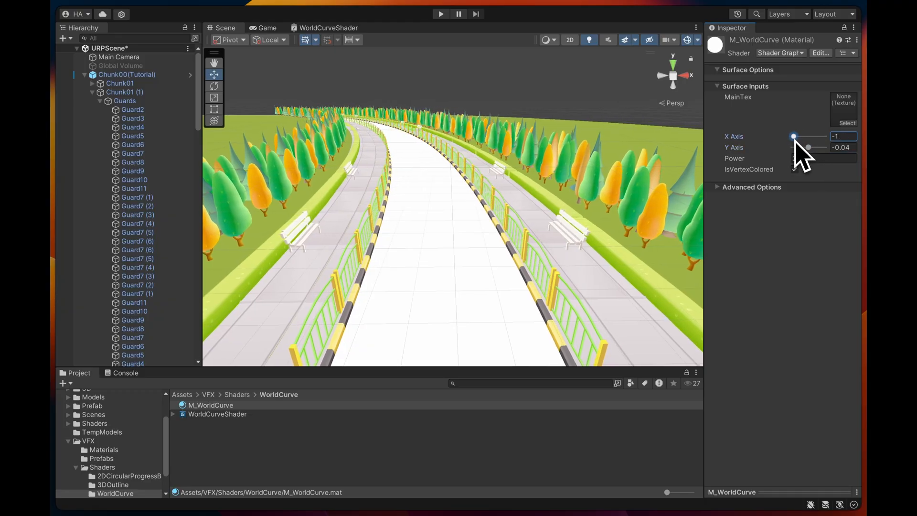
# - Examine the curved road from different viewpoints and set M_WorldCurve's X Axis to about -0.19
pyautogui.moveTo(509, 156); pyautogui.dragTo(466, 134, button='right')
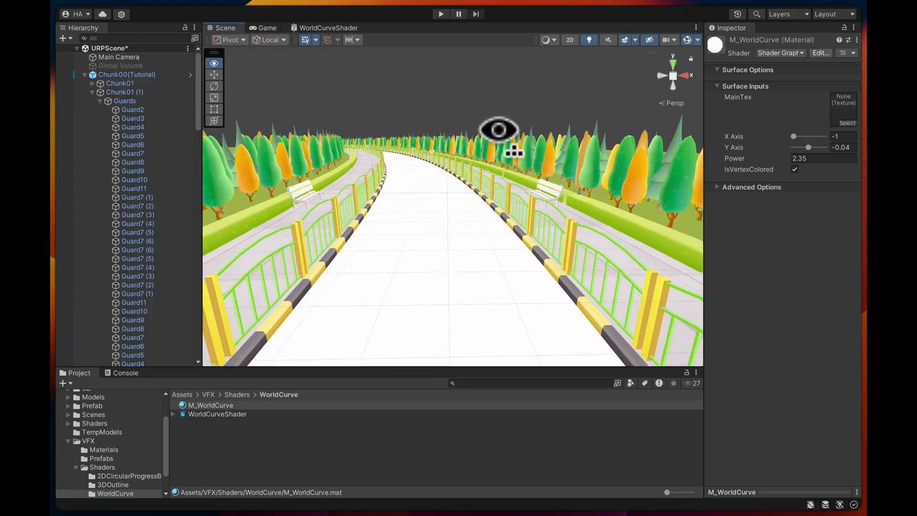
pyautogui.moveTo(506, 101); pyautogui.dragTo(495, 139, button='right')
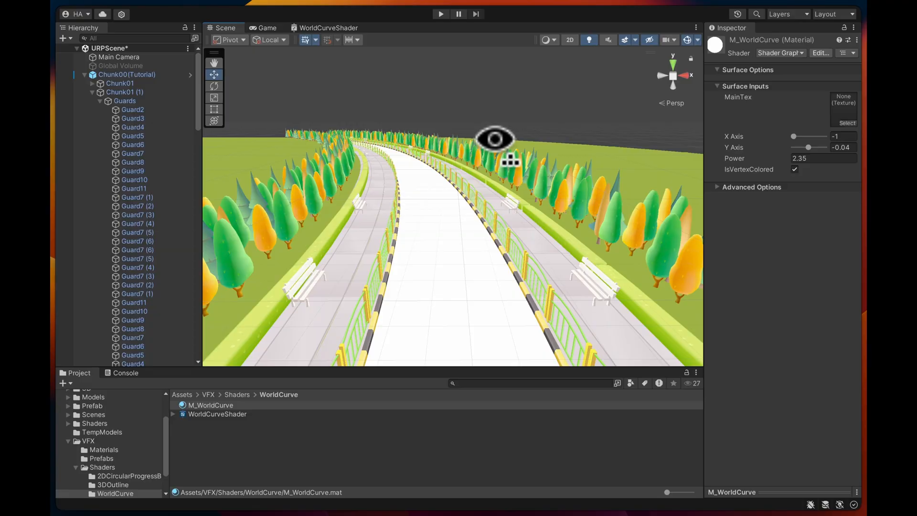
pyautogui.moveTo(794, 139); pyautogui.dragTo(808, 142)
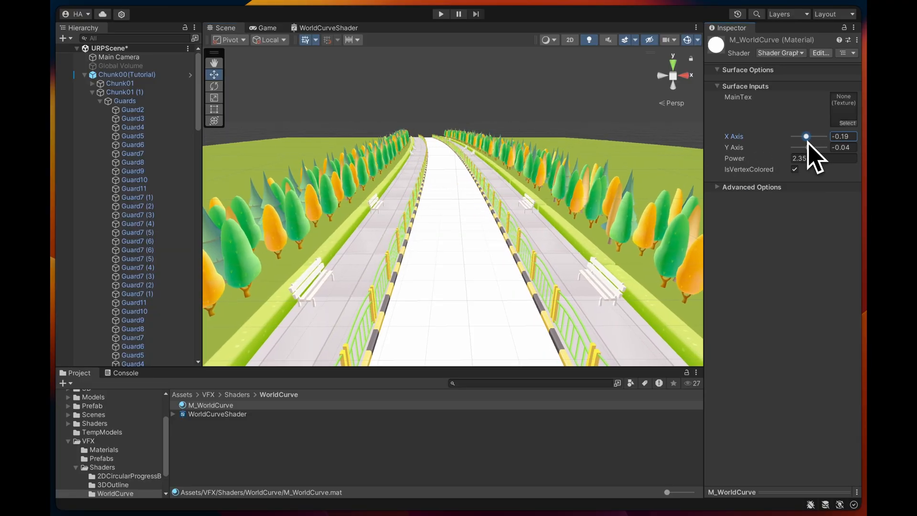
# - Locate the white road surface's planes in the Road group and check the material assigned to v (8)
pyautogui.click(427, 272)
pyautogui.moveTo(452, 264); pyautogui.dragTo(461, 318, button='right')
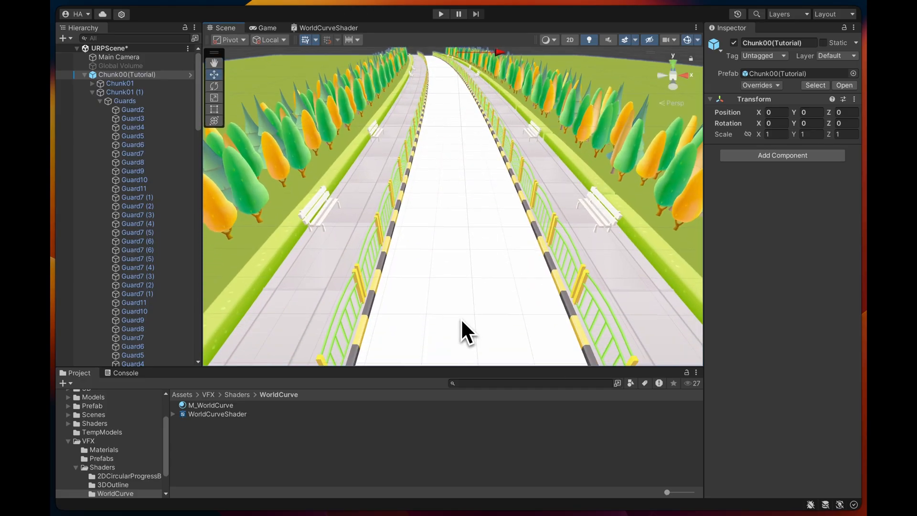
pyautogui.doubleClick(461, 318)
pyautogui.click(451, 272)
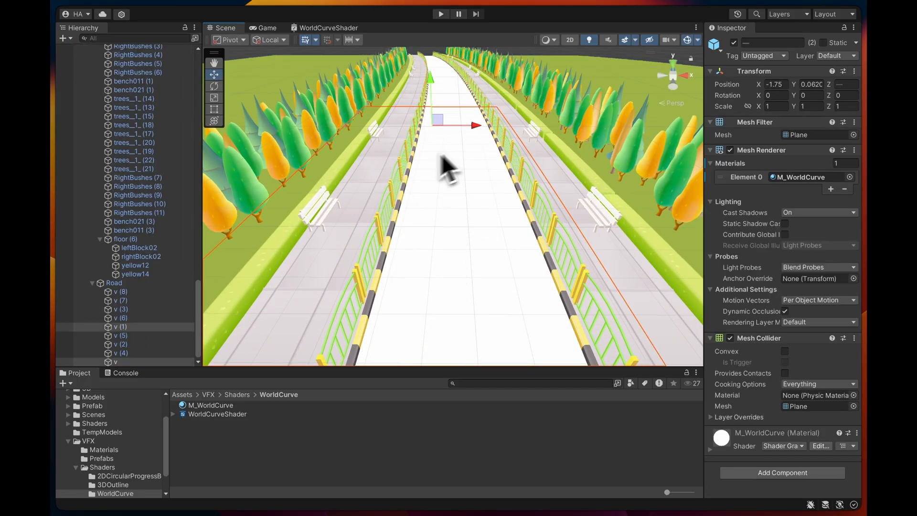
pyautogui.click(170, 292)
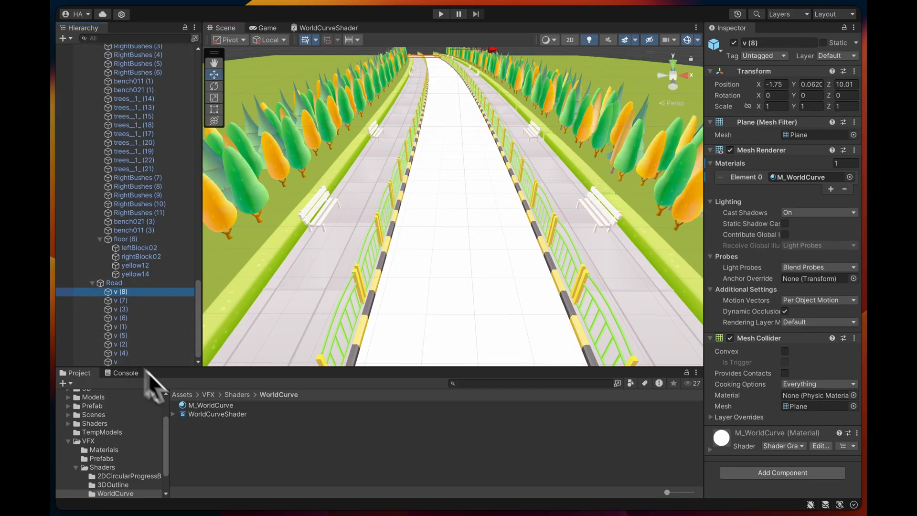
# - Duplicate the M_WorldCurve material and rename the copy Road
pyautogui.click(221, 413)
pyautogui.click(220, 407)
pyautogui.press('super+d')
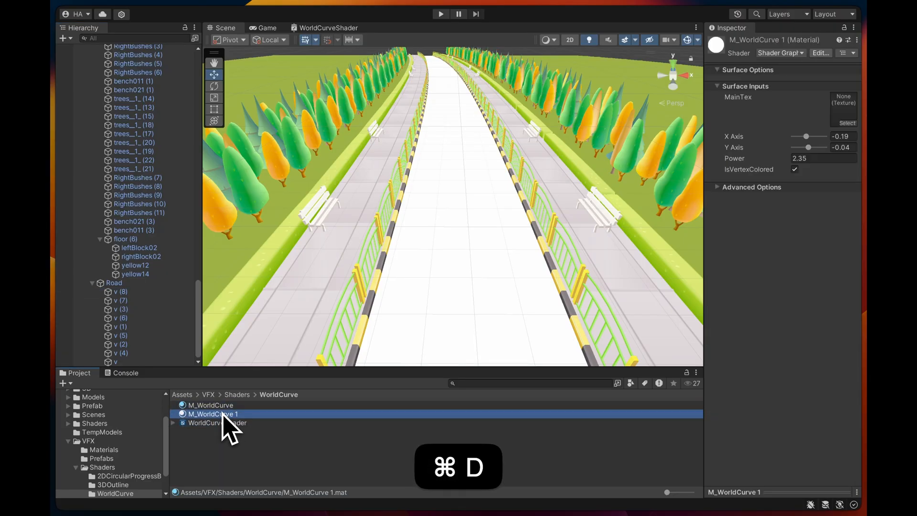
pyautogui.click(225, 414)
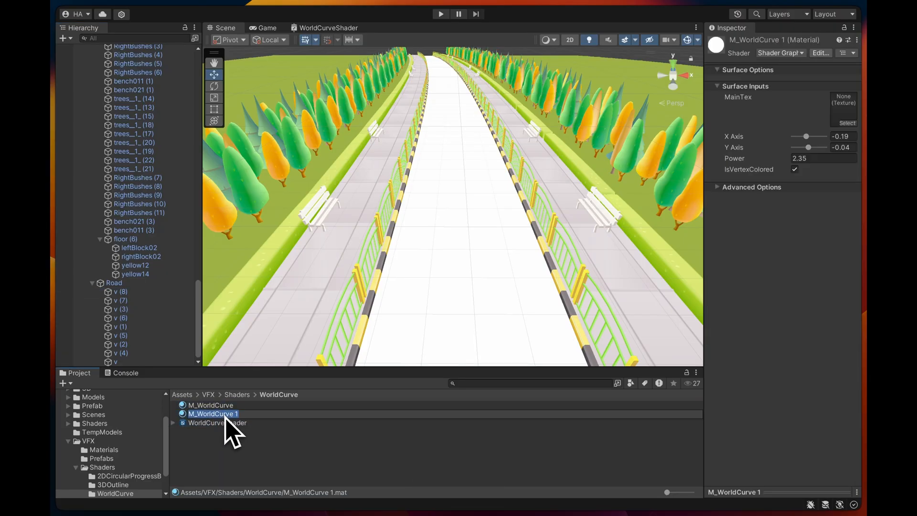
pyautogui.write('Road')
pyautogui.press('Return')
# - Assign the Road material to all the planes in the Road group, from v (8) through v
pyautogui.click(144, 292)
pyautogui.keyDown('shift'); pyautogui.click(137, 362); pyautogui.keyUp('shift')
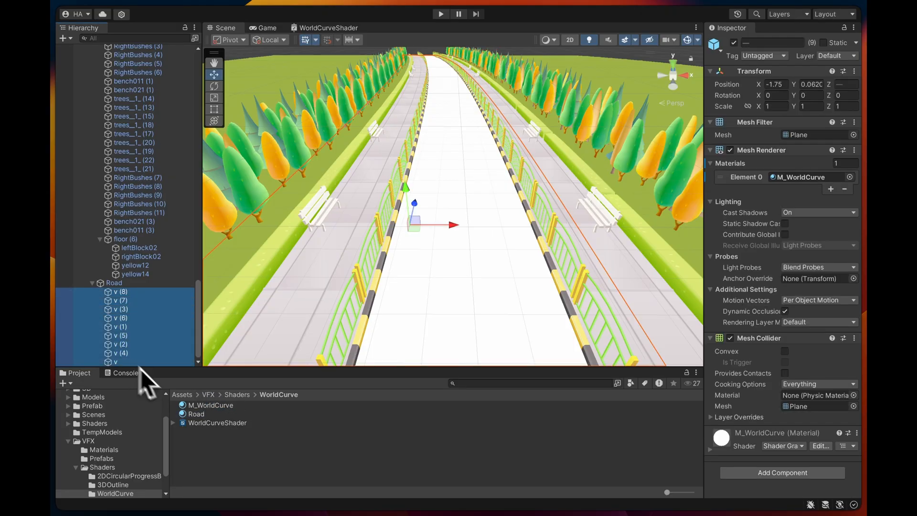
pyautogui.moveTo(198, 415); pyautogui.dragTo(803, 182)
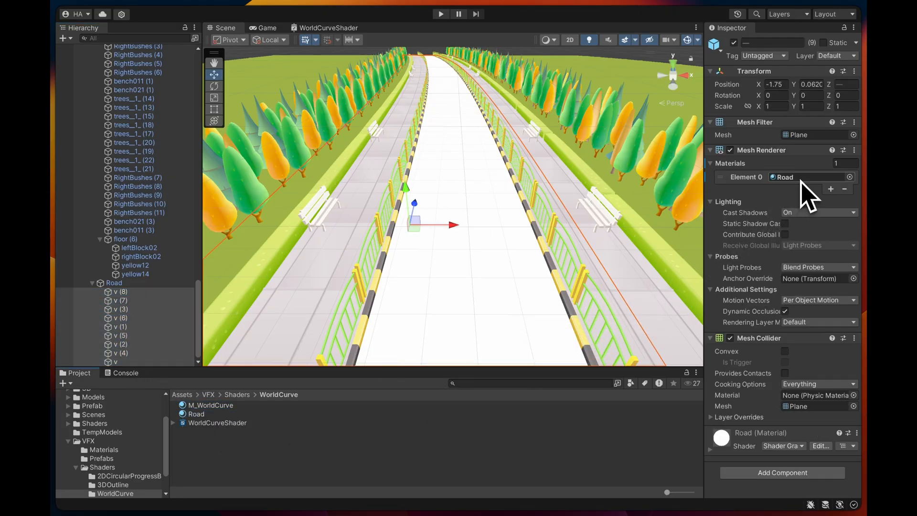
# - Set the Road material's MainTex to the purple road texture and disable IsVertexColored
pyautogui.click(743, 437)
pyautogui.scroll(-3, 788, 466)
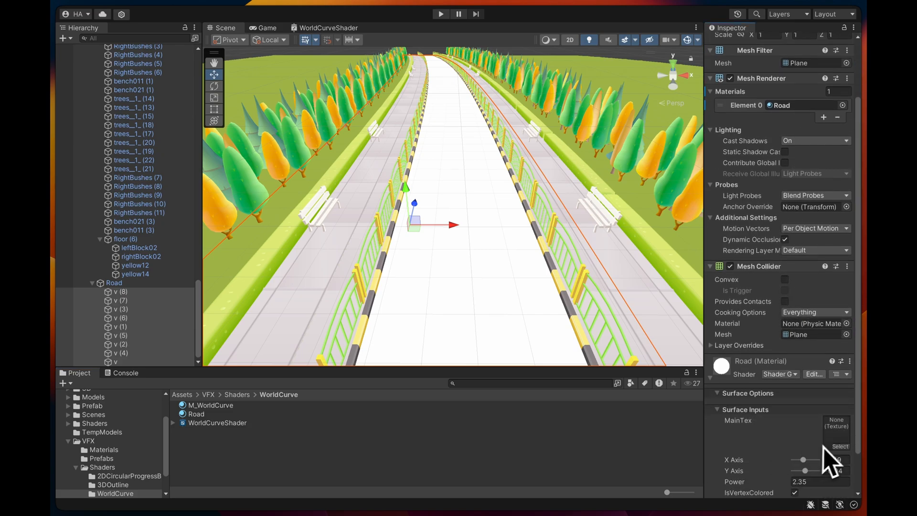
pyautogui.click(840, 447)
pyautogui.write('road')
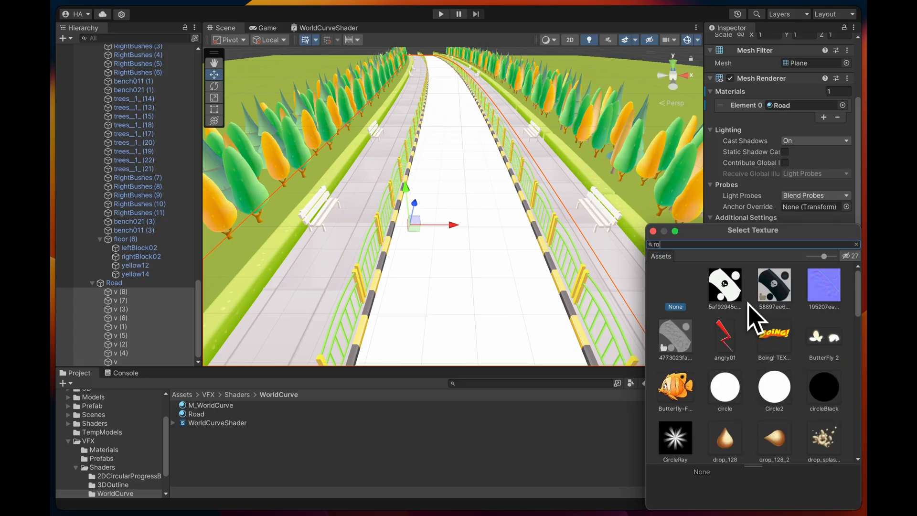
pyautogui.doubleClick(730, 297)
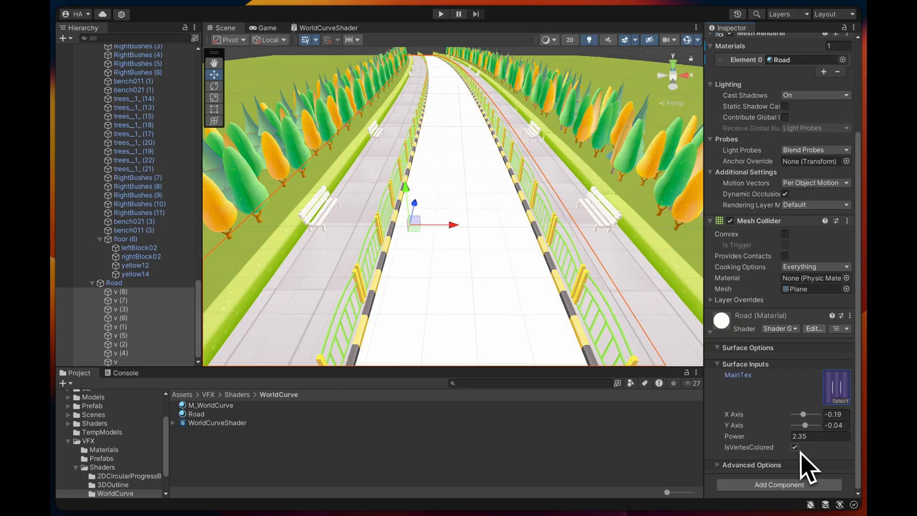
pyautogui.click(795, 447)
# - Set X Axis to 0.2, Y Axis to 0.13 and Power to 3.08 on the M_WorldCurve and Road materials together
pyautogui.click(469, 128)
pyautogui.moveTo(468, 126); pyautogui.dragTo(471, 181, button='right')
pyautogui.press('w')
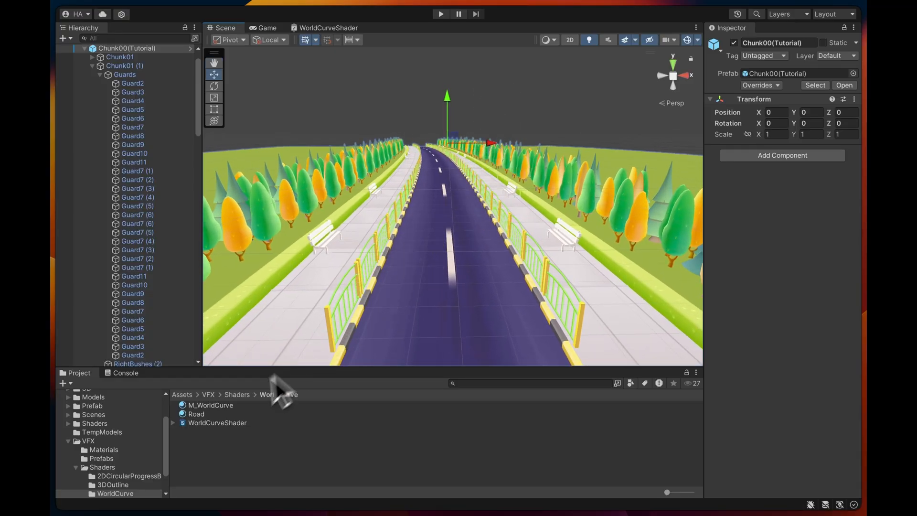
pyautogui.click(228, 414)
pyautogui.keyDown('shift'); pyautogui.click(228, 406); pyautogui.keyUp('shift')
pyautogui.moveTo(816, 138)
pyautogui.mouseDown()
pyautogui.moveTo(805, 135)
pyautogui.moveTo(815, 148)
pyautogui.moveTo(761, 158)
pyautogui.moveTo(780, 158)
pyautogui.moveTo(800, 139)
pyautogui.moveTo(815, 151)
pyautogui.mouseUp()
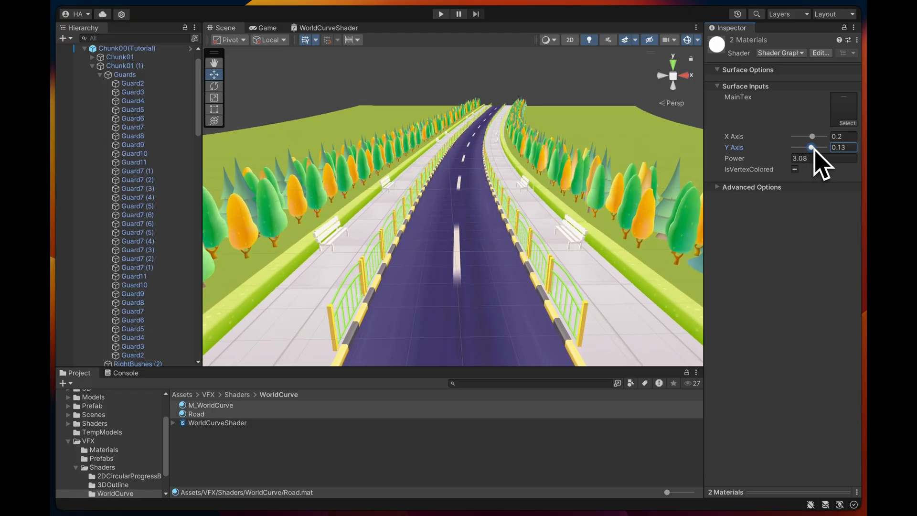